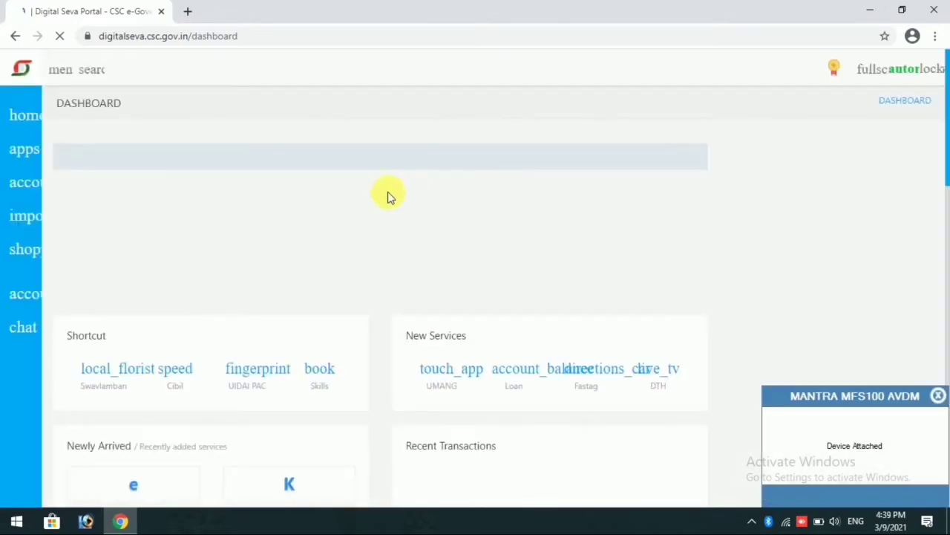
Go to Insurance > Motor Comprehensive, filter by 'ch', and launch Chola MS's Motor Comprehensive RAP service
left_click(937, 396)
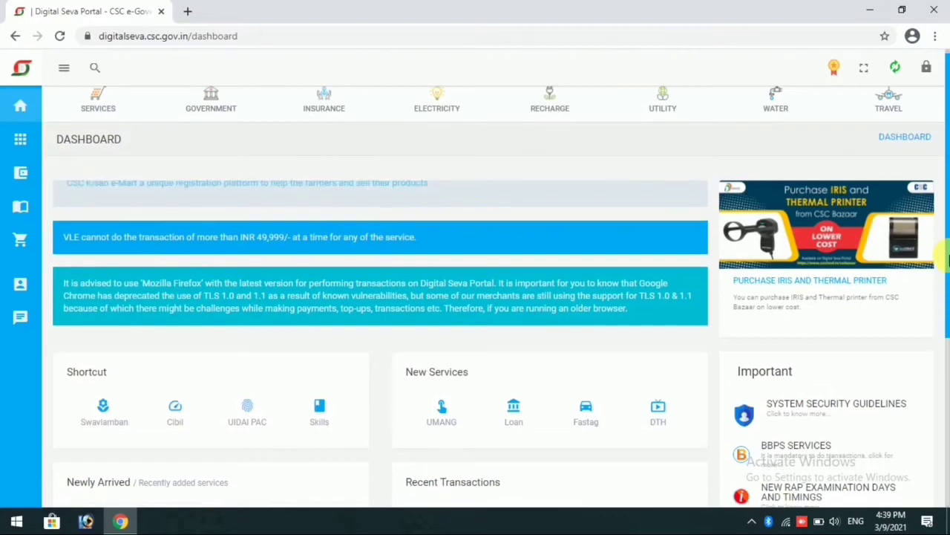
left_click_drag(948, 295, 949, 264)
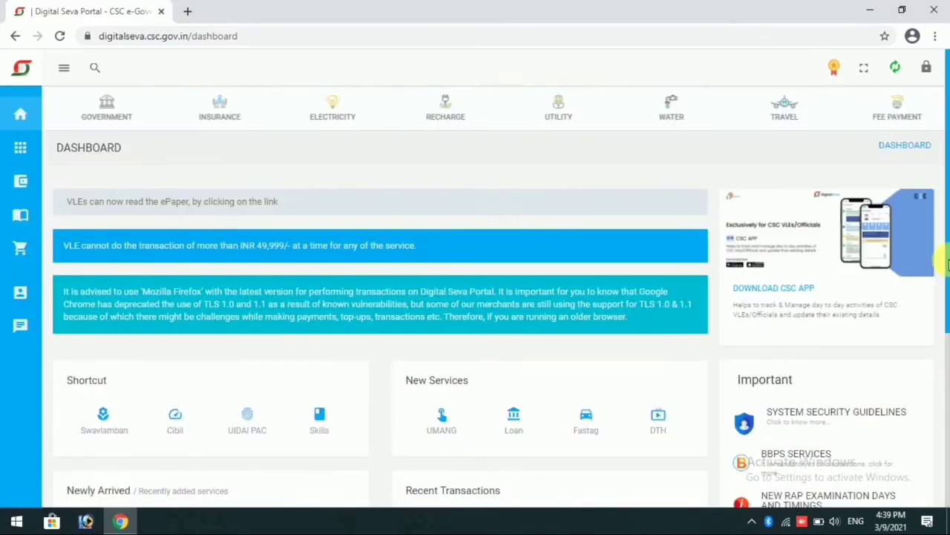
left_click(212, 112)
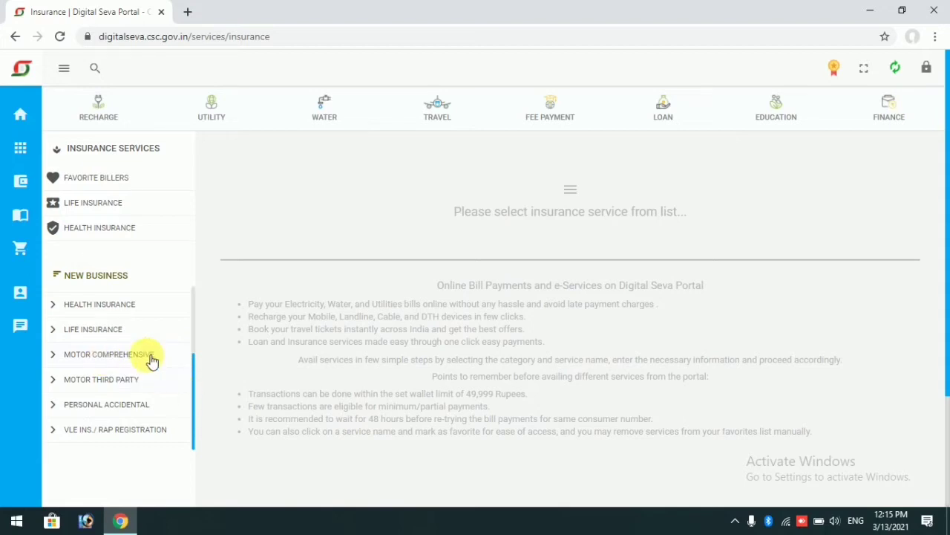
left_click(152, 360)
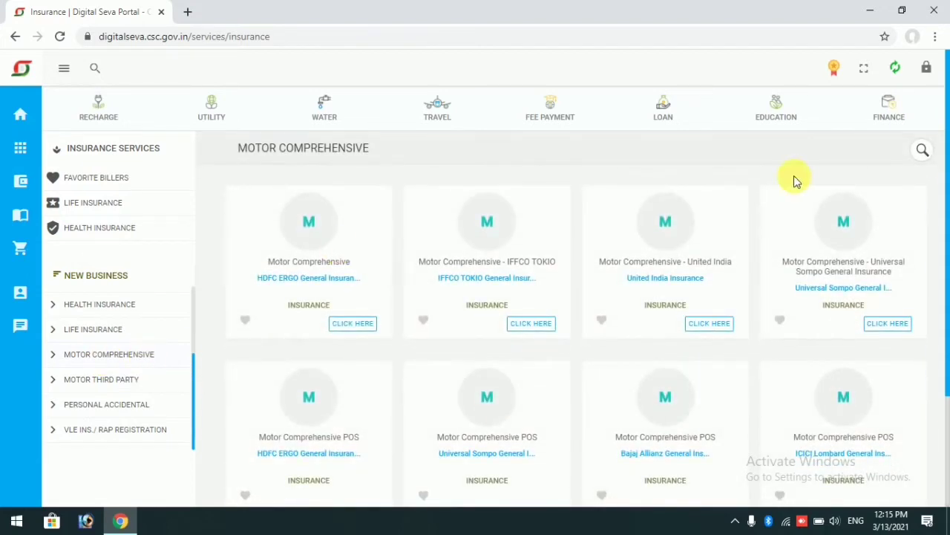
left_click(923, 150)
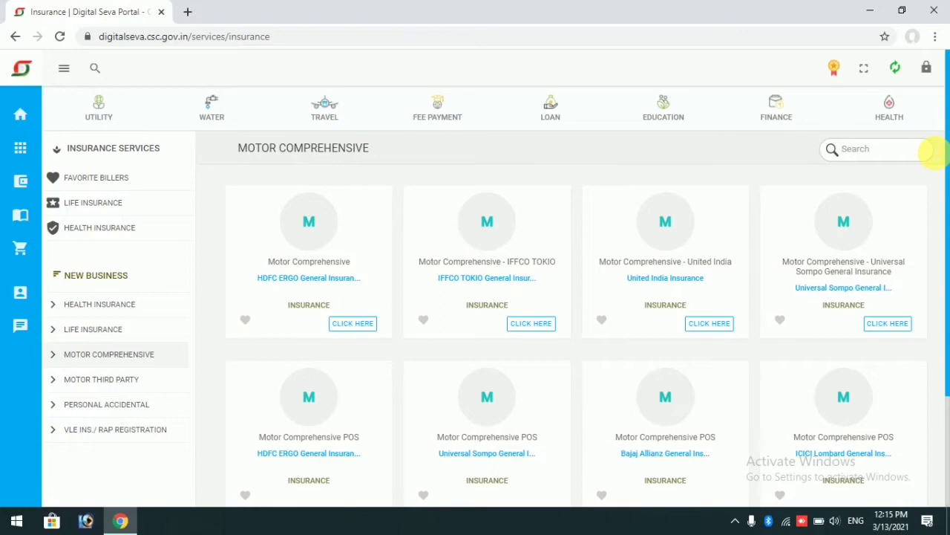
type("chola")
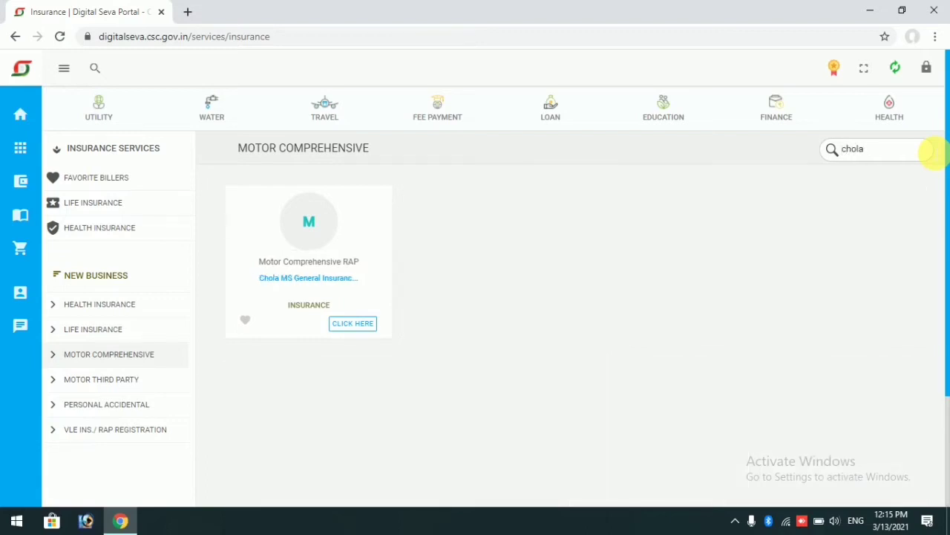
left_click(361, 324)
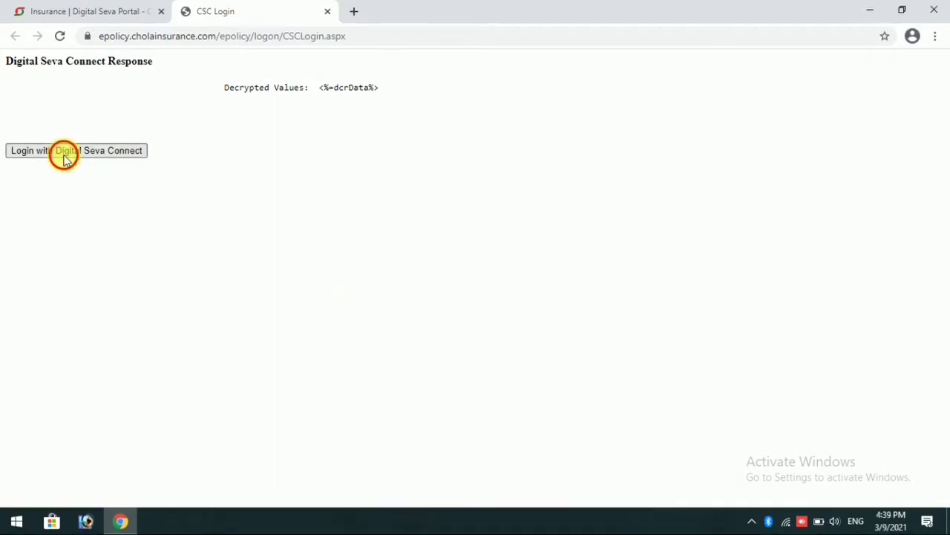
Log in through Digital Seva Connect with the CSC username and account password
left_click(64, 152)
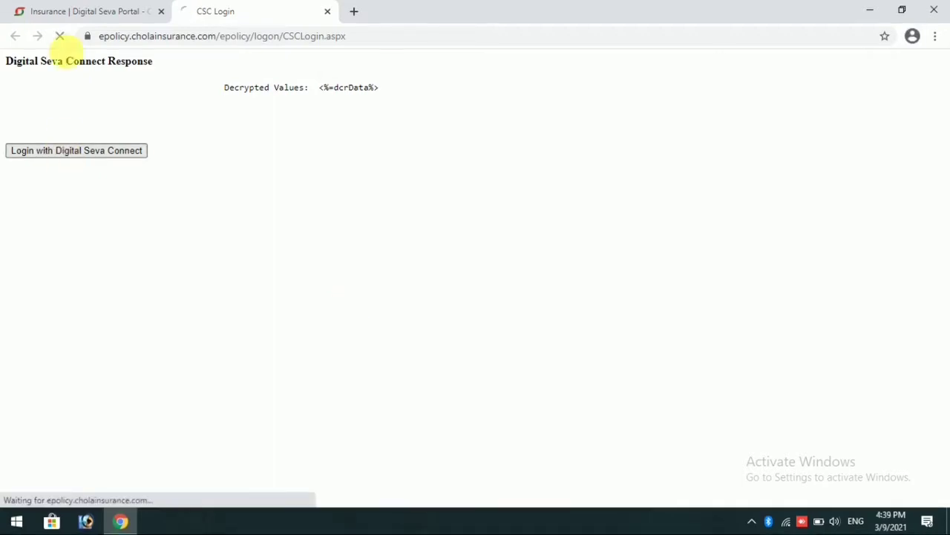
left_click(49, 8)
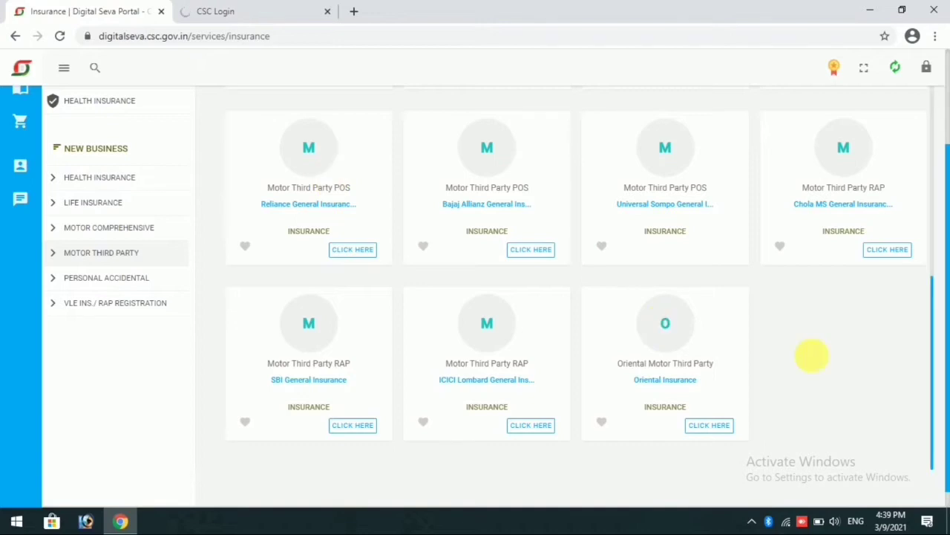
left_click_drag(943, 280, 943, 140)
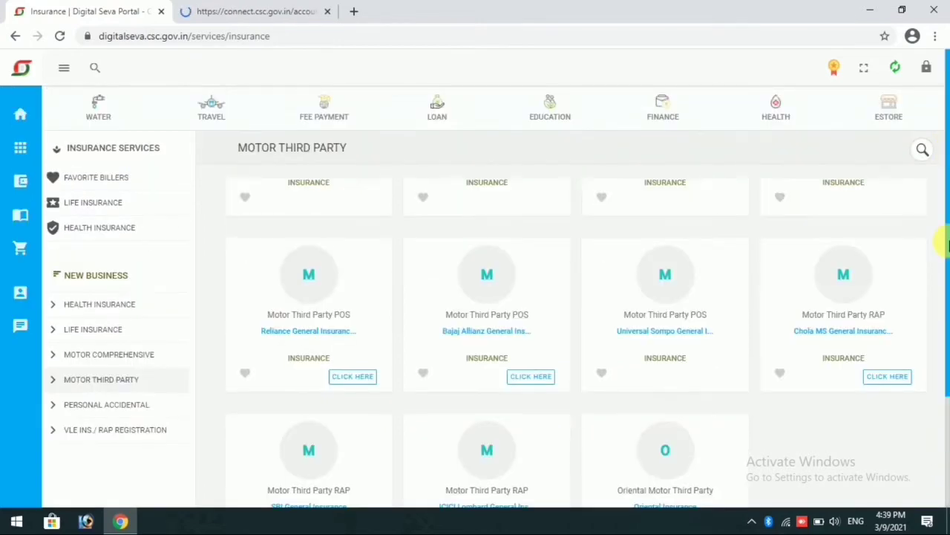
left_click(215, 12)
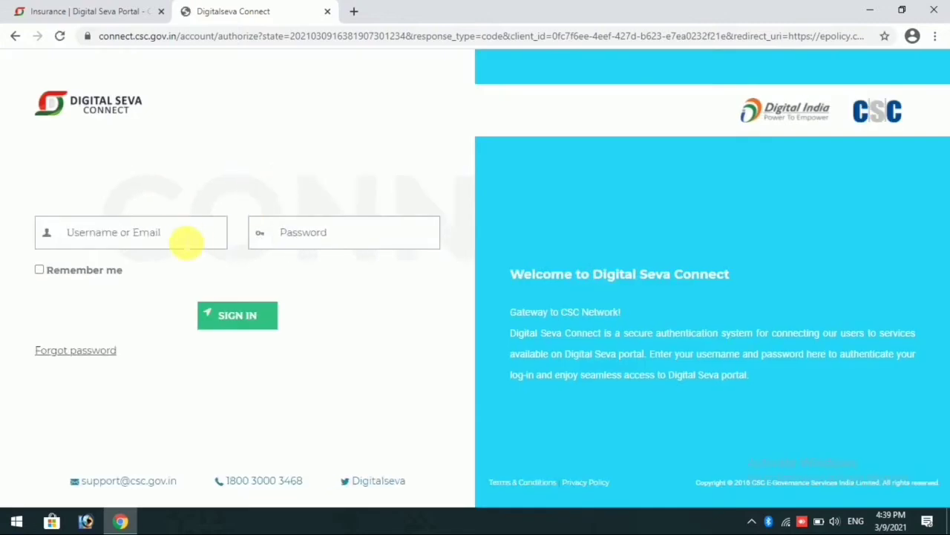
left_click(186, 242)
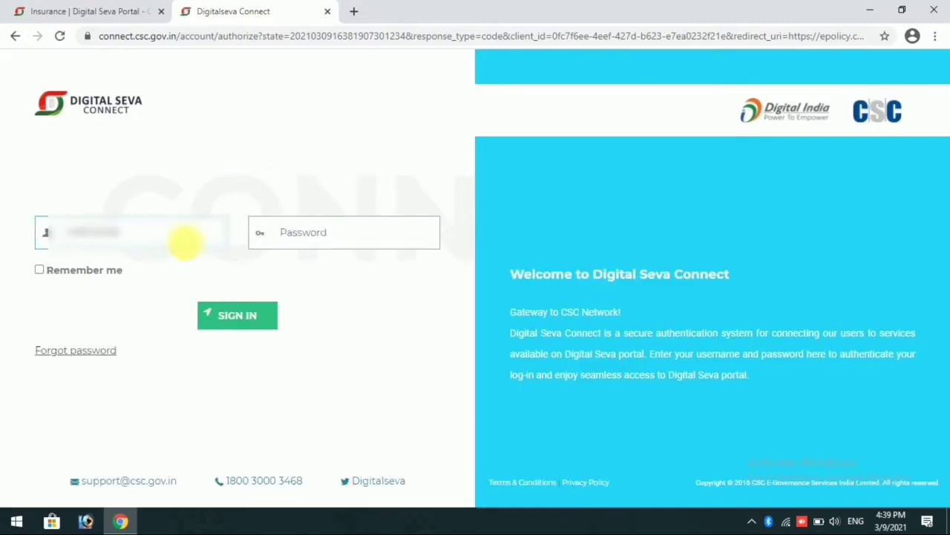
key("Tab")
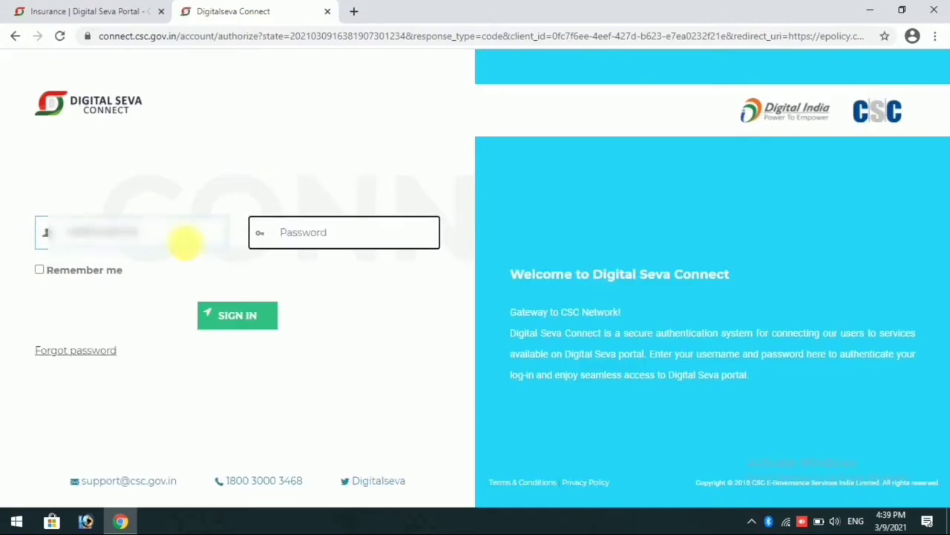
type("*")
key("ctrl+v")
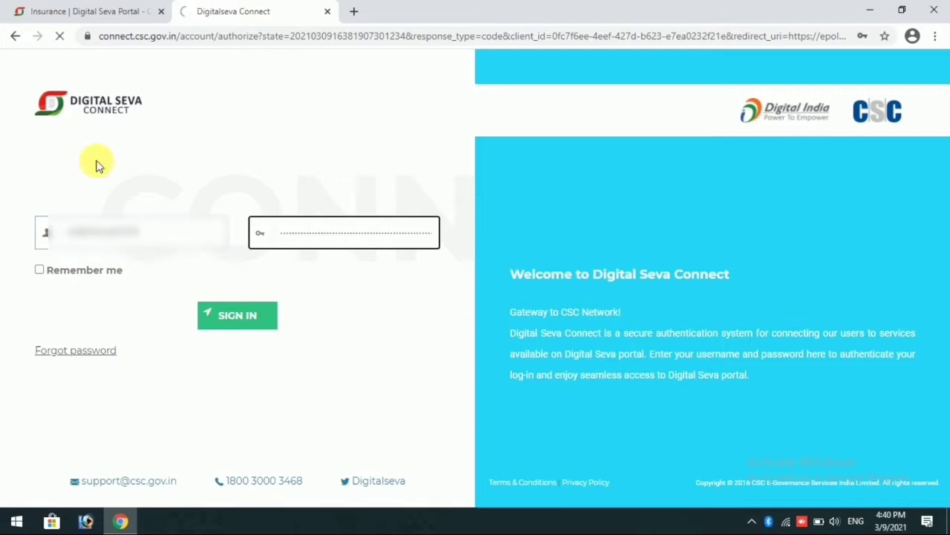
left_click(55, 9)
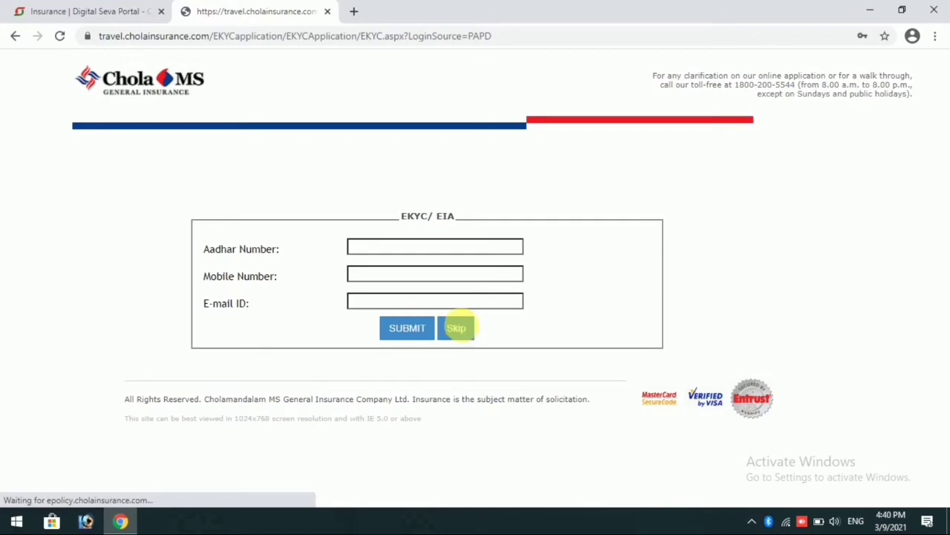
Skip the EKYC details and check the CSC wallet summary
left_click(461, 328)
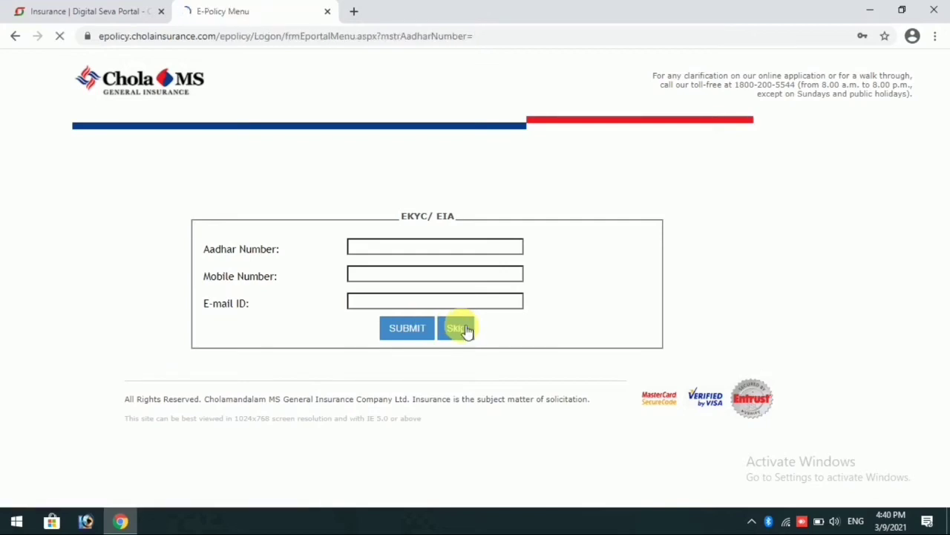
left_click(46, 6)
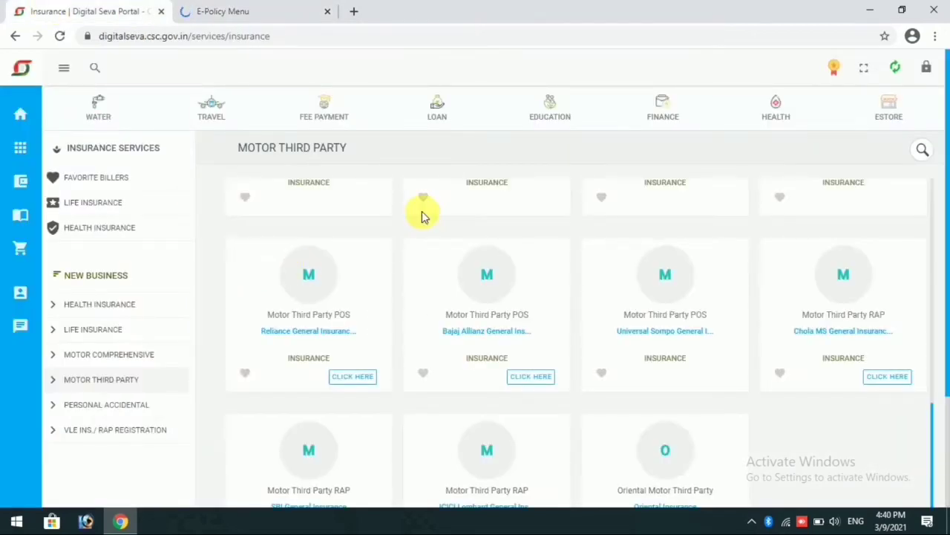
mouse_move(101, 185)
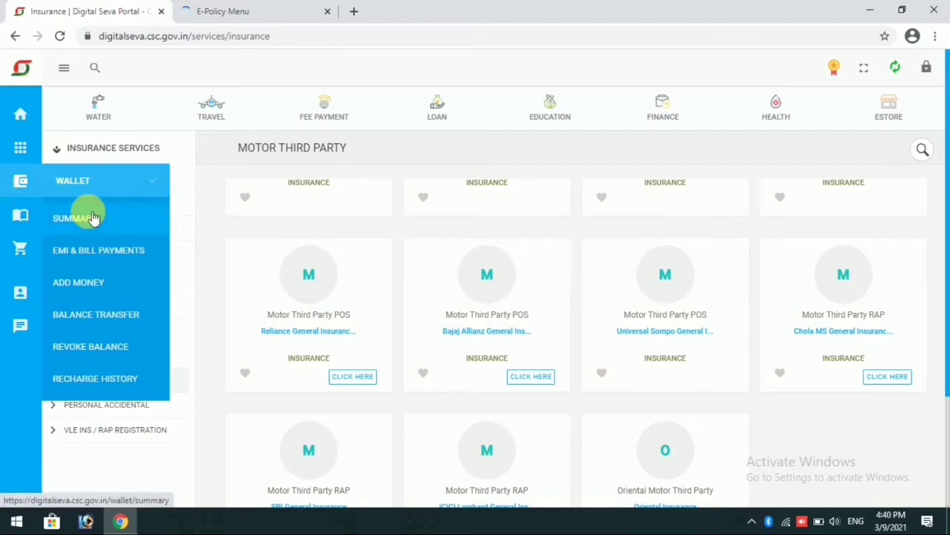
left_click(238, 9)
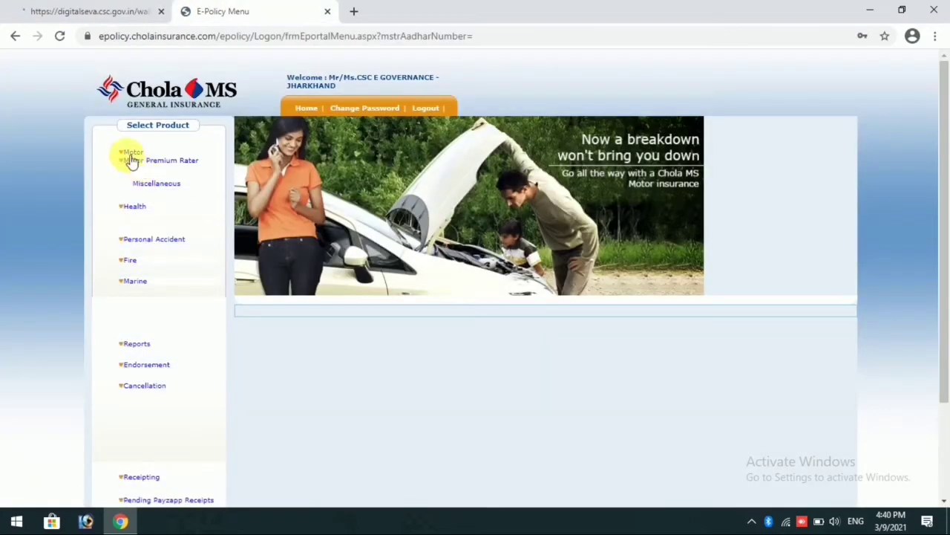
Open the Twowheeler Liability product under Motor, rechecking the wallet balance
left_click(128, 153)
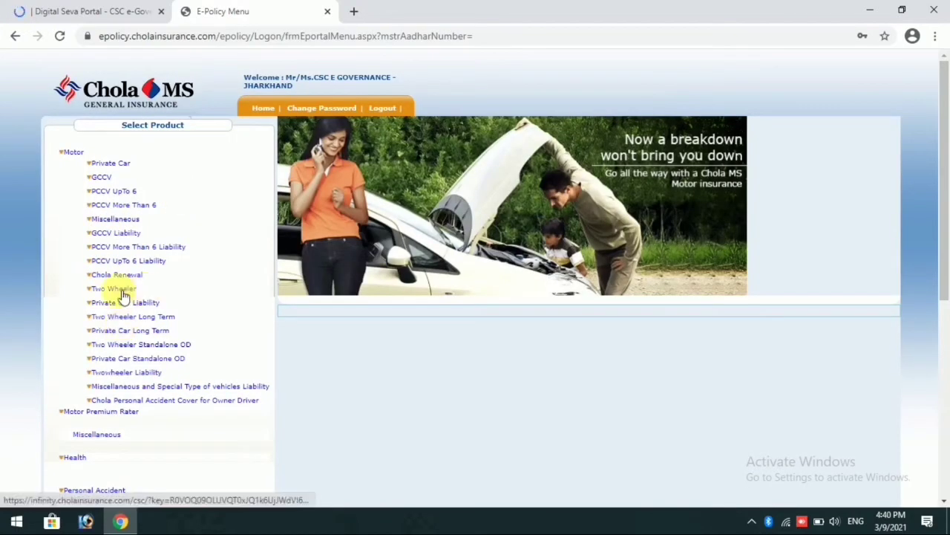
left_click(145, 377)
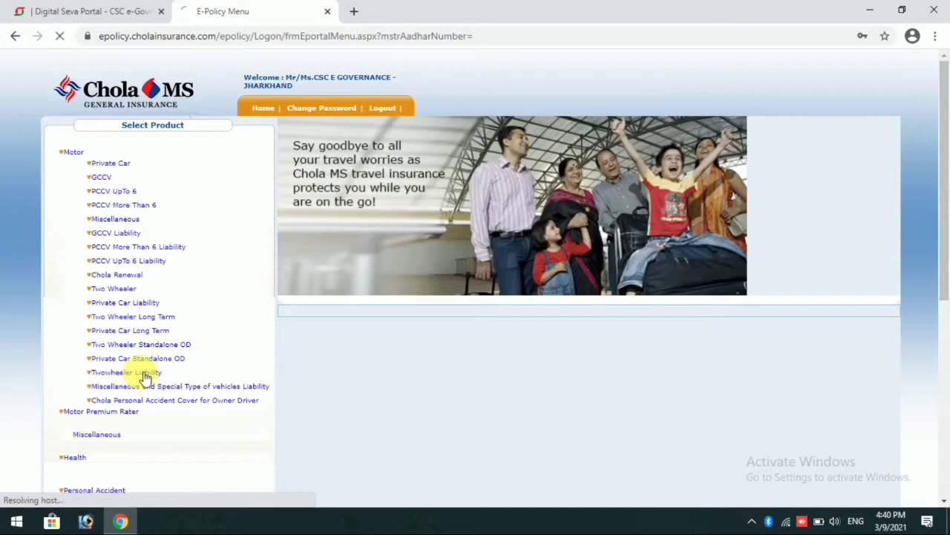
left_click(95, 10)
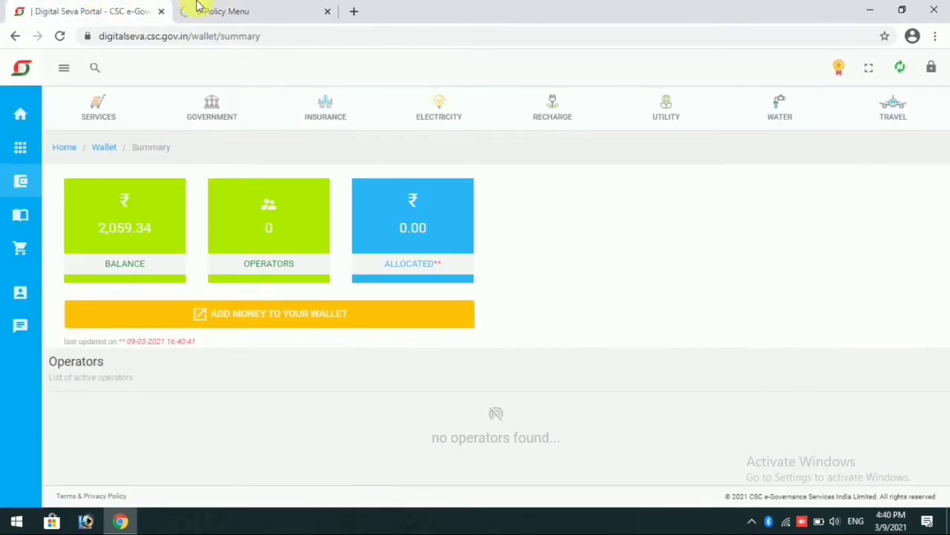
left_click(235, 6)
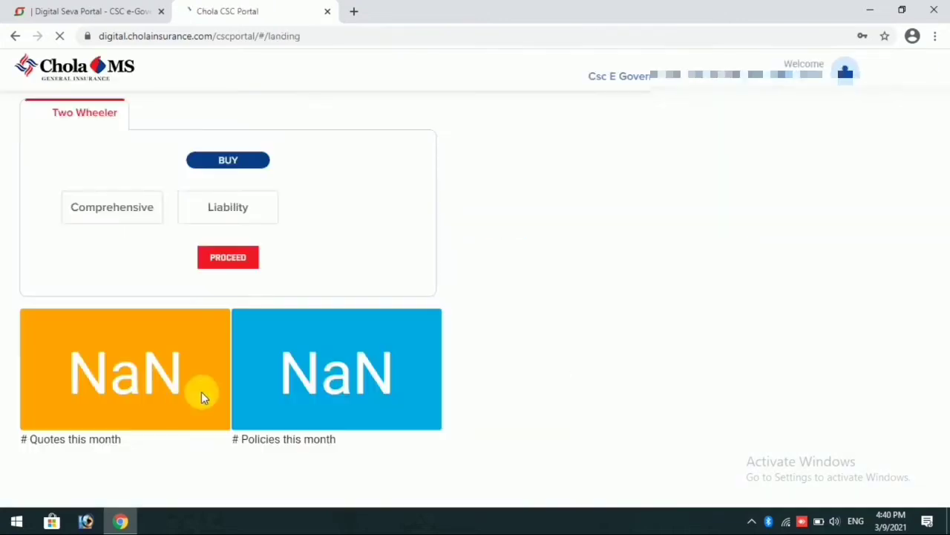
Choose Liability cover and office code 41010500 - RANCHI BRANCH OFFICE, then continue
left_click(226, 209)
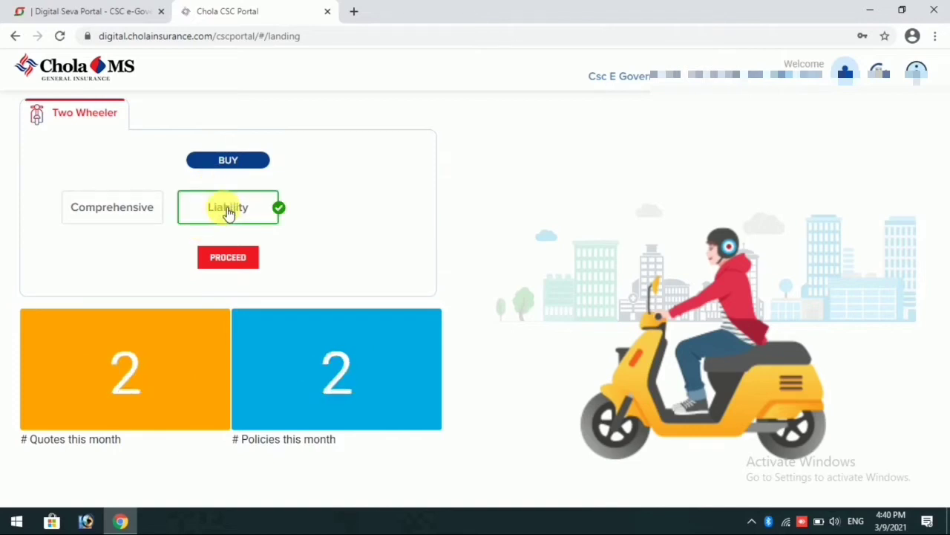
left_click(236, 257)
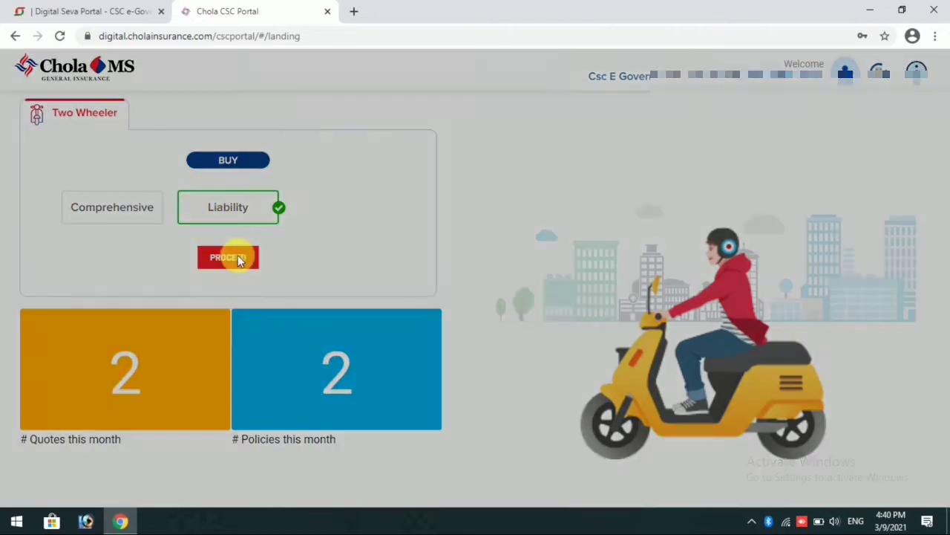
left_click(451, 157)
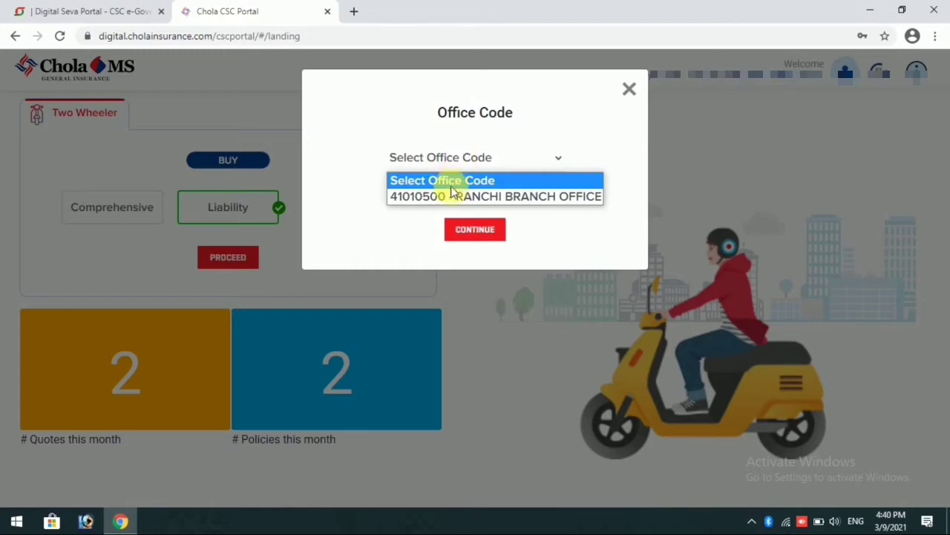
left_click(451, 195)
left_click(473, 231)
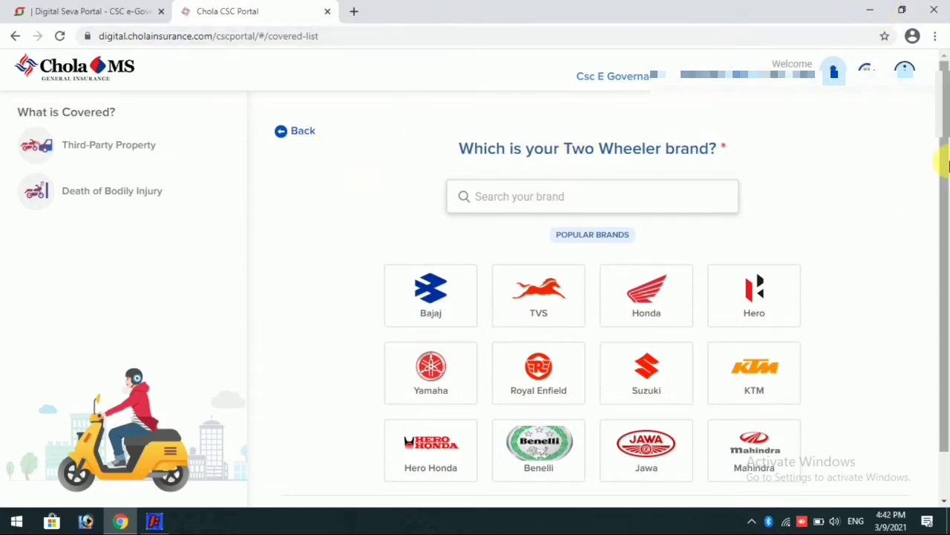
Search the brand list for 'hero' and select HERO HONDA
scroll(944, 324, "down", 1)
left_click_drag(946, 330, 940, 239)
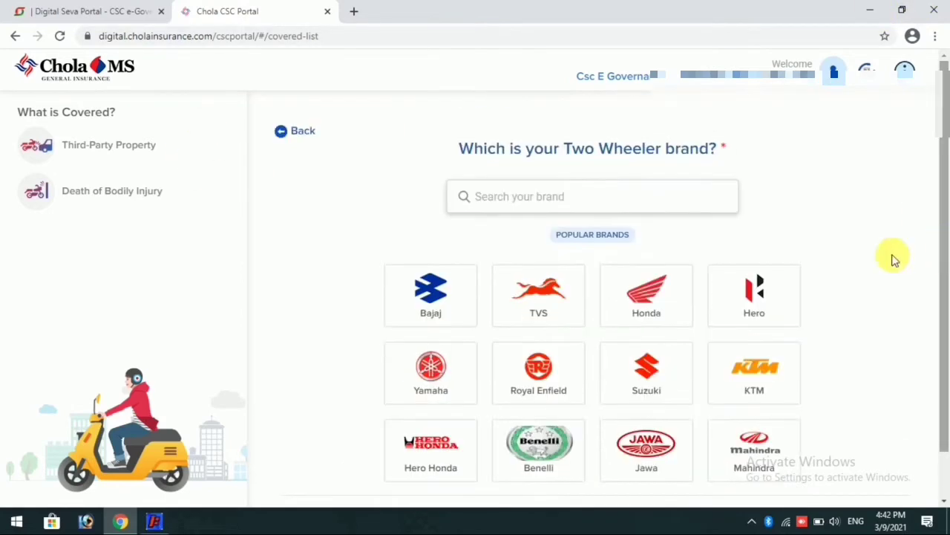
left_click(584, 212)
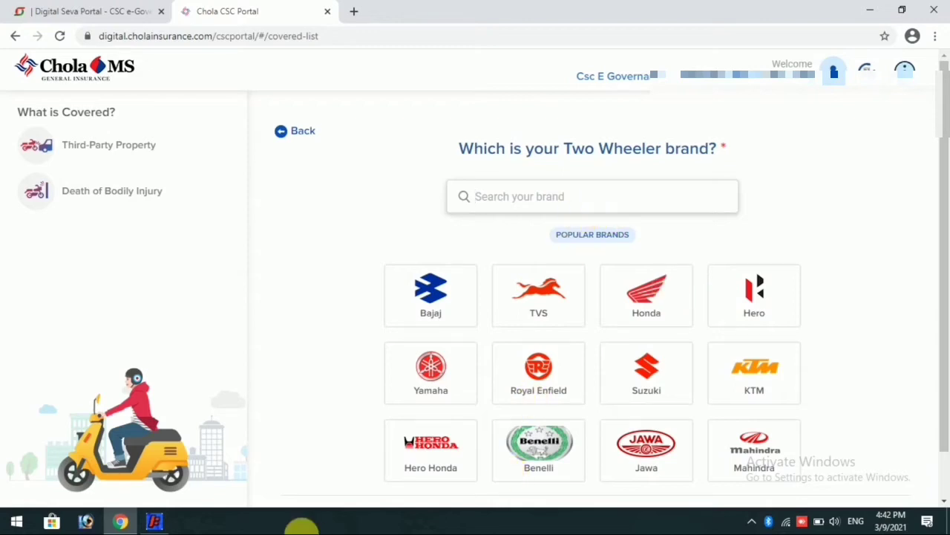
left_click(525, 210)
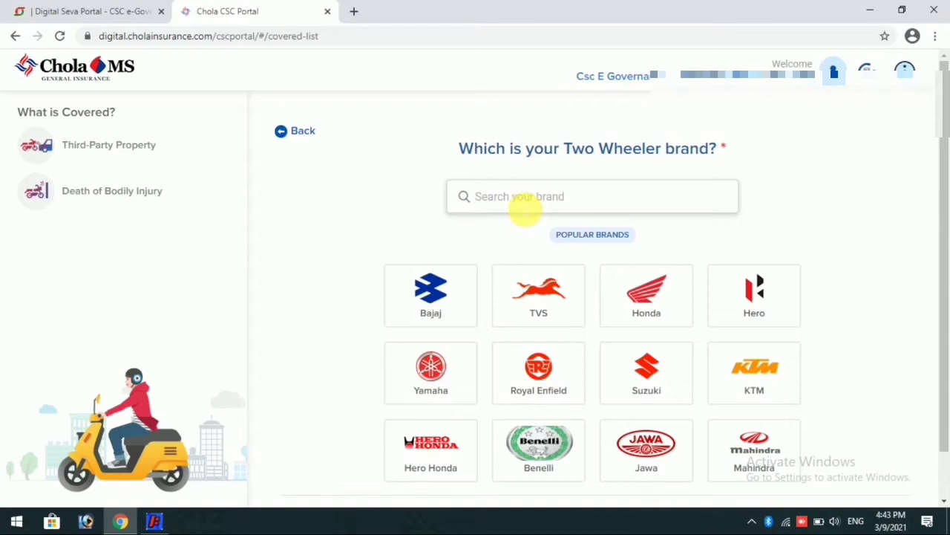
type("hero")
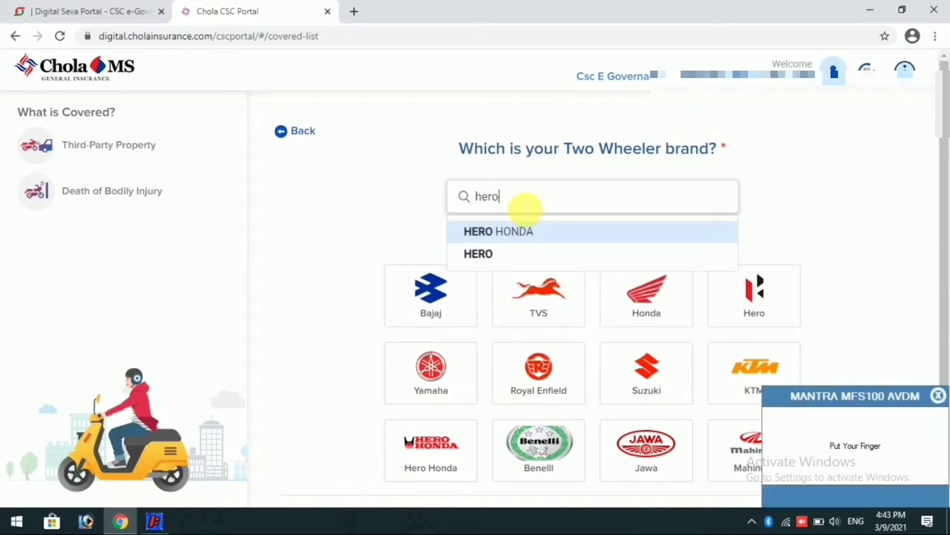
left_click(501, 238)
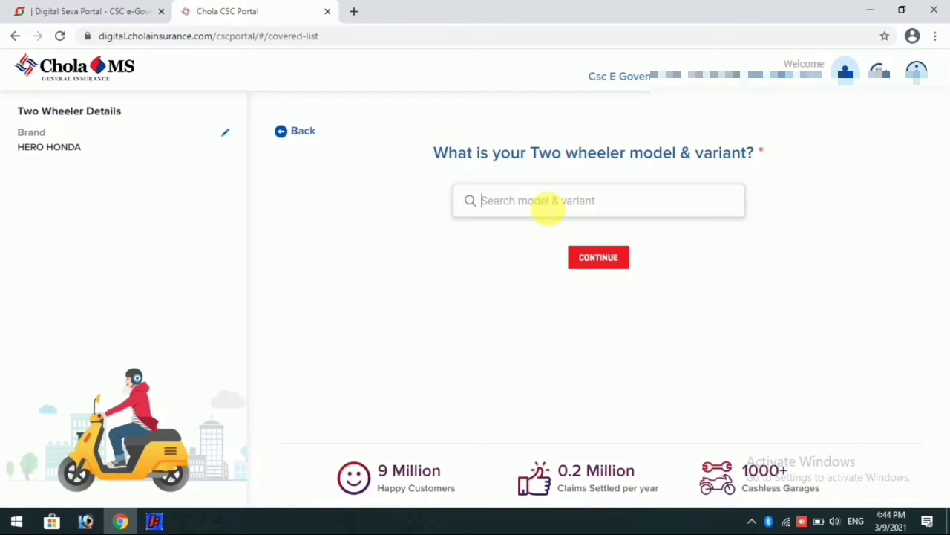
Clear the model search and change the brand from HERO HONDA to HERO
type("spl")
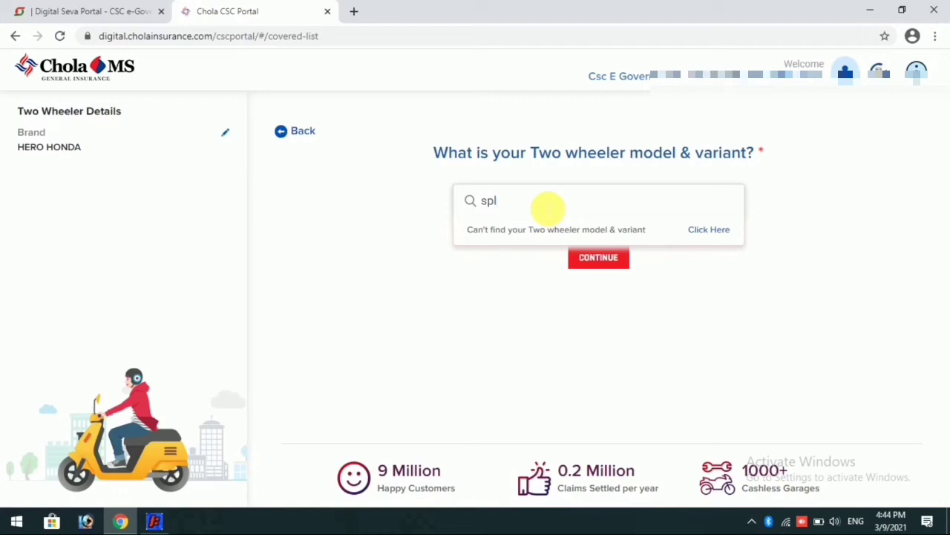
key("BackSpace")
key("BackSpace")
key("BackSpace")
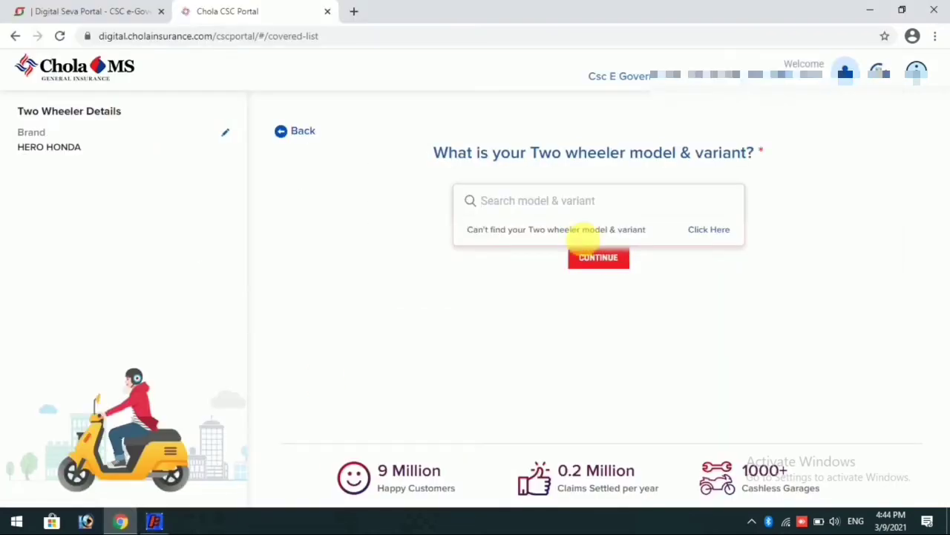
type("spl")
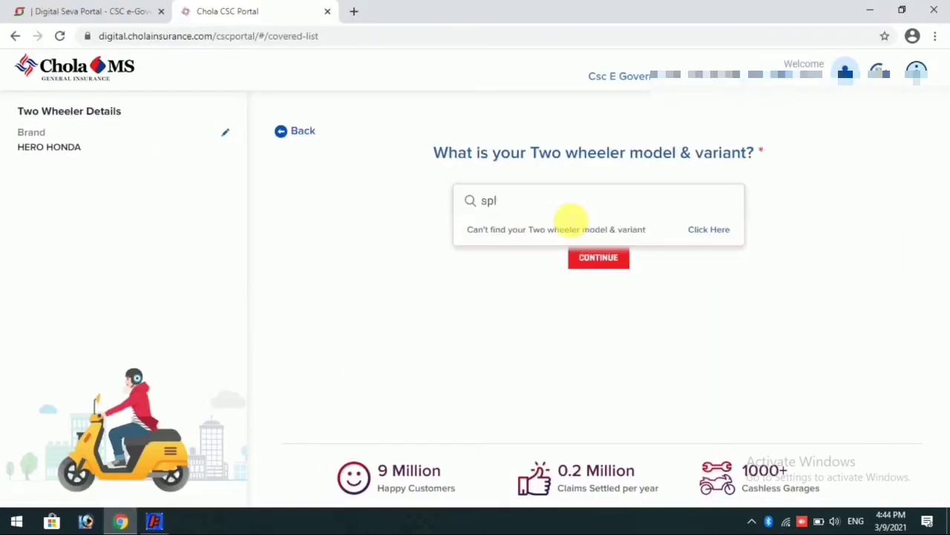
key("BackSpace")
key("BackSpace")
key("BackSpace")
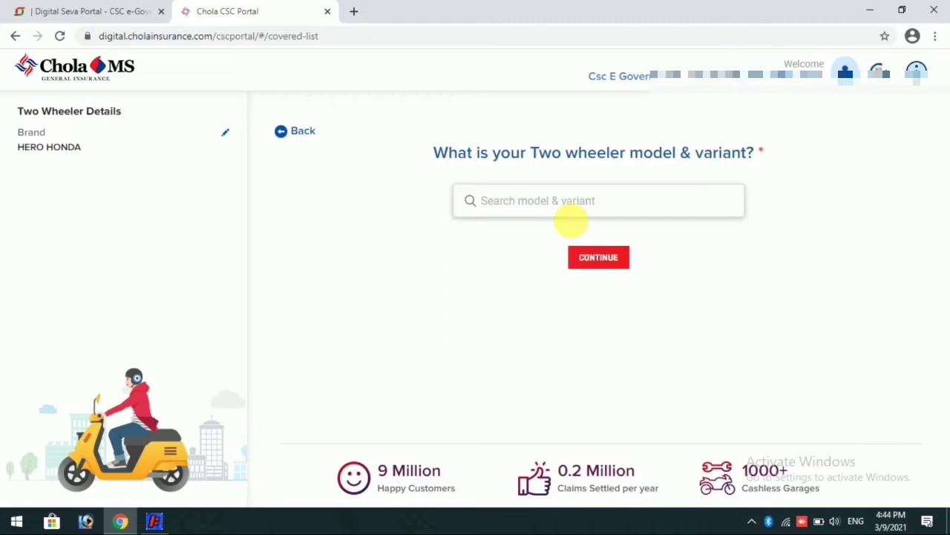
type("s")
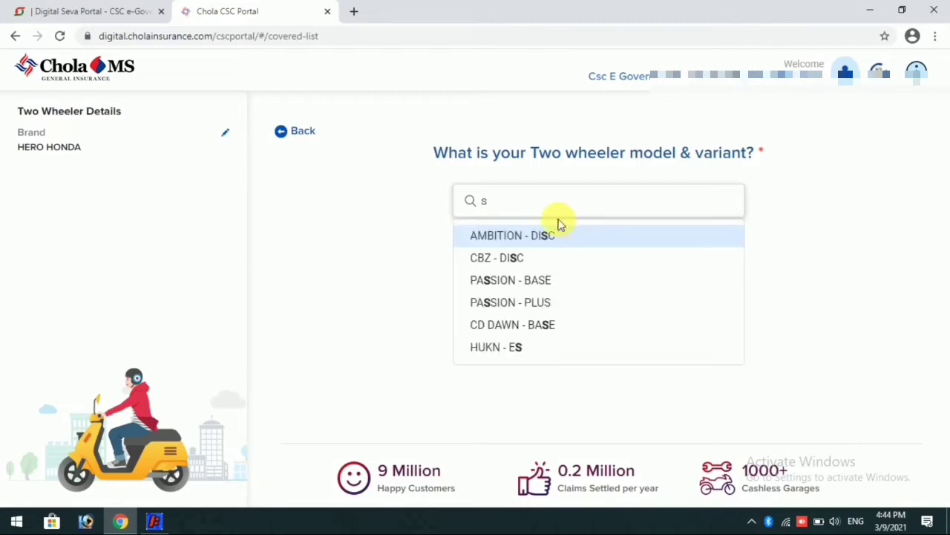
key("BackSpace")
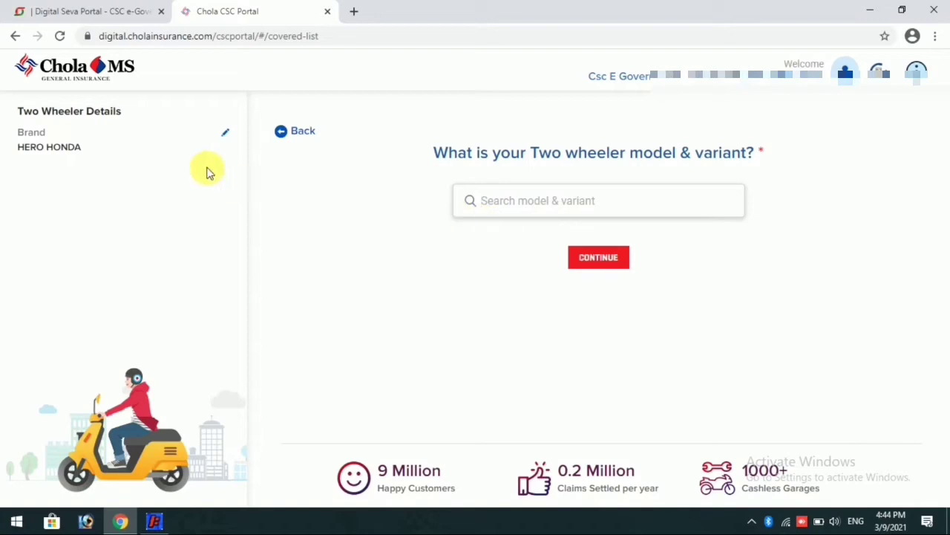
double_click(225, 136)
left_click(226, 137)
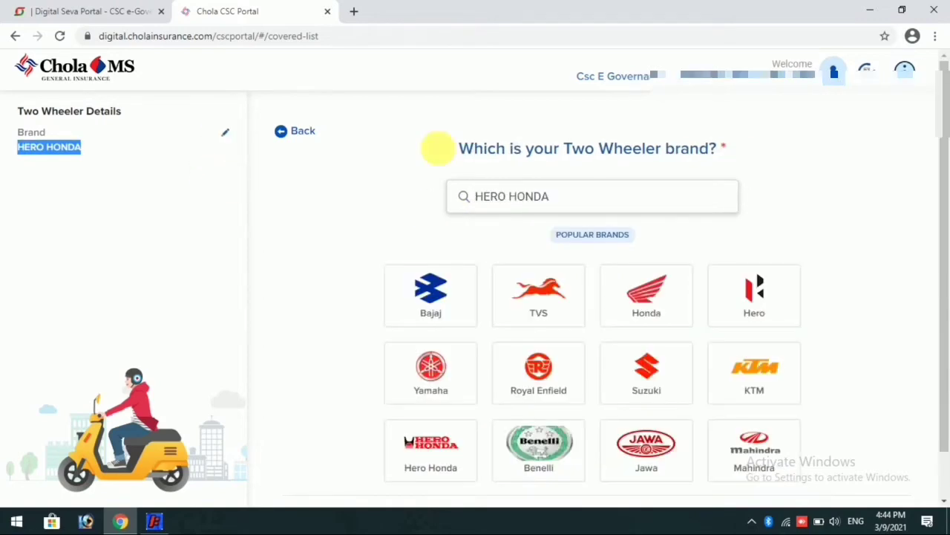
left_click(522, 197)
left_click_drag(562, 200, 519, 206)
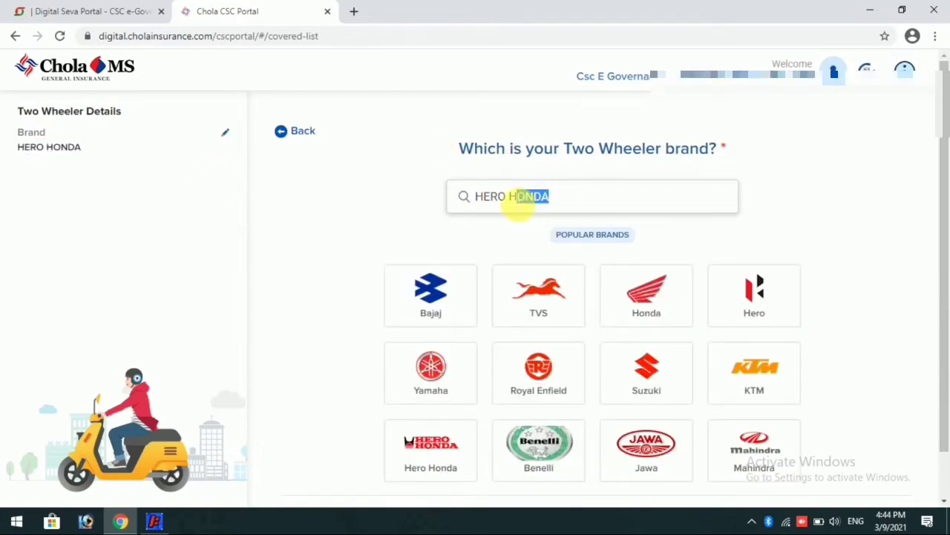
key("BackSpace")
key("BackSpace")
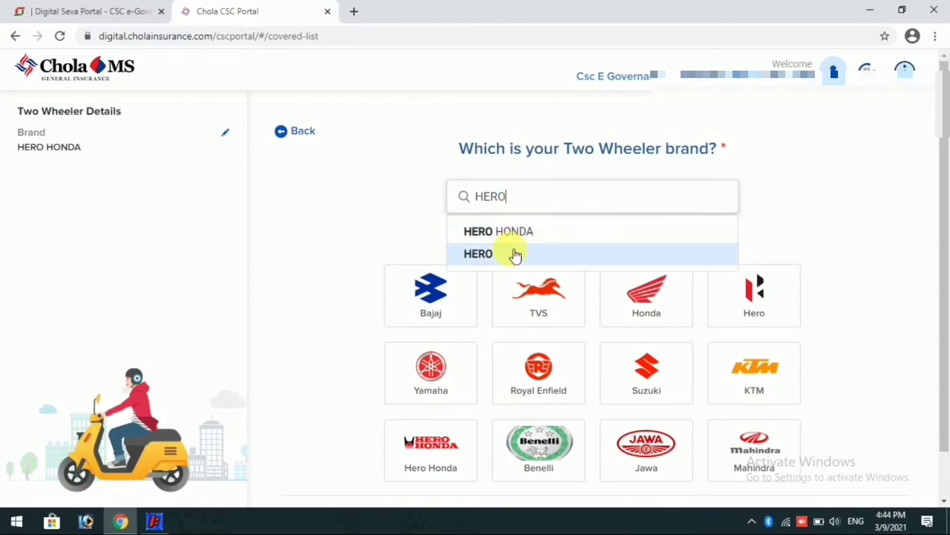
left_click(511, 253)
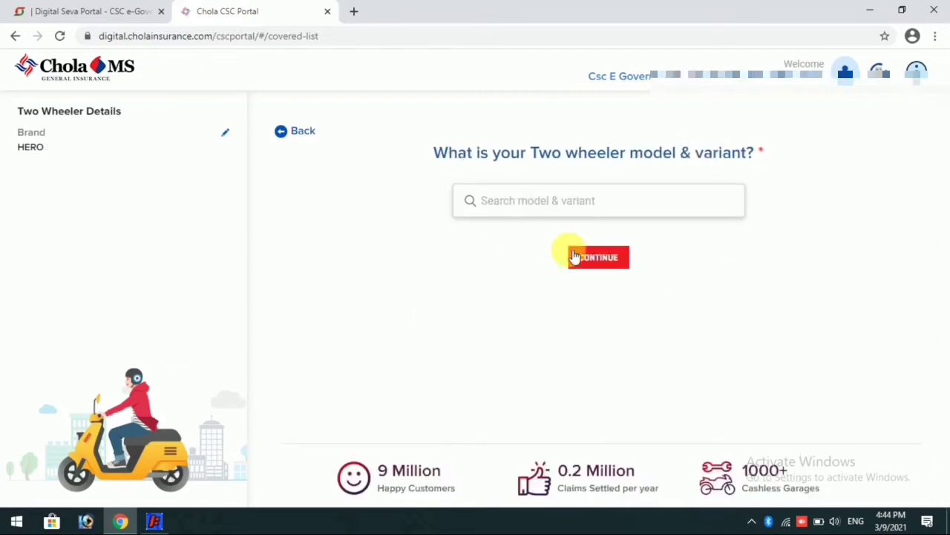
Search the model as 'splen' and choose SPLENDOR - PLUS as model and variant
type("spl")
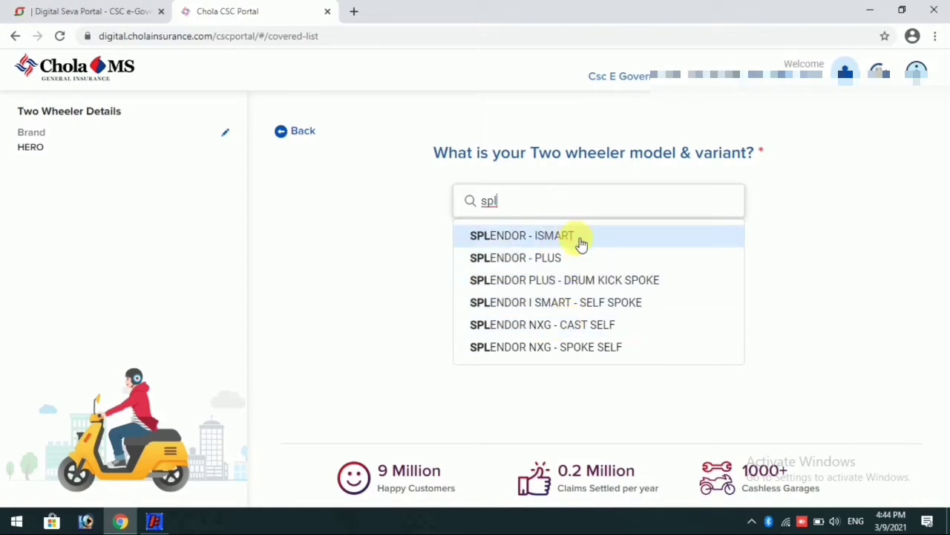
type("ender")
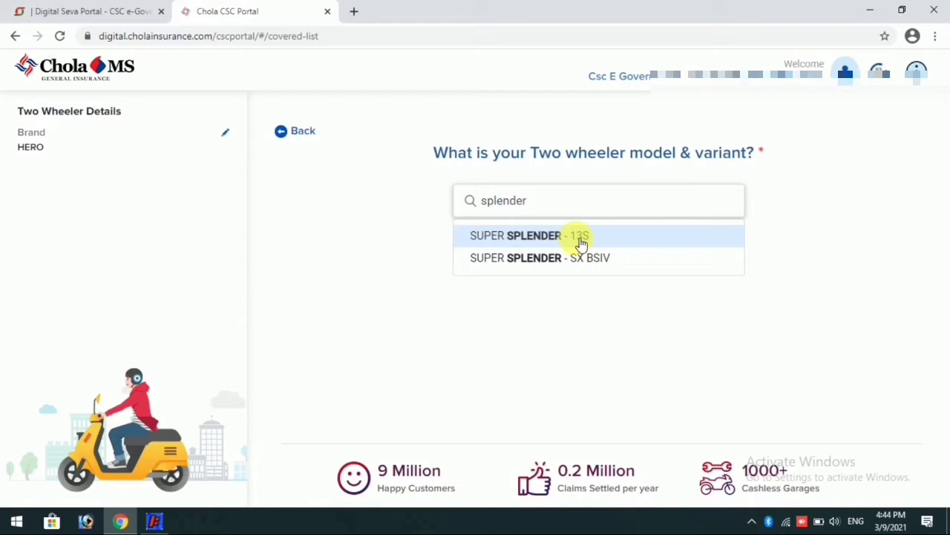
type(" pro")
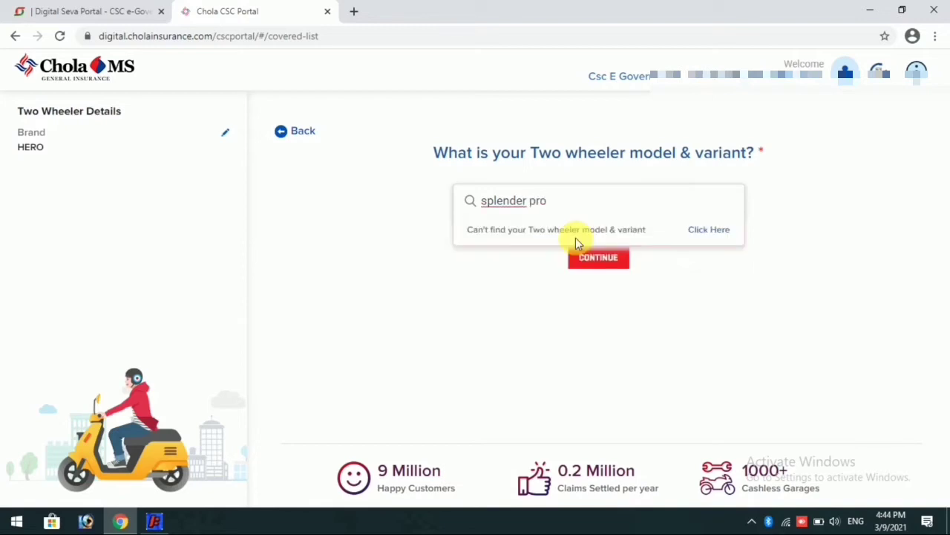
key("BackSpace")
key("BackSpace")
key("BackSpace")
key("BackSpace")
key("BackSpace")
key("BackSpace")
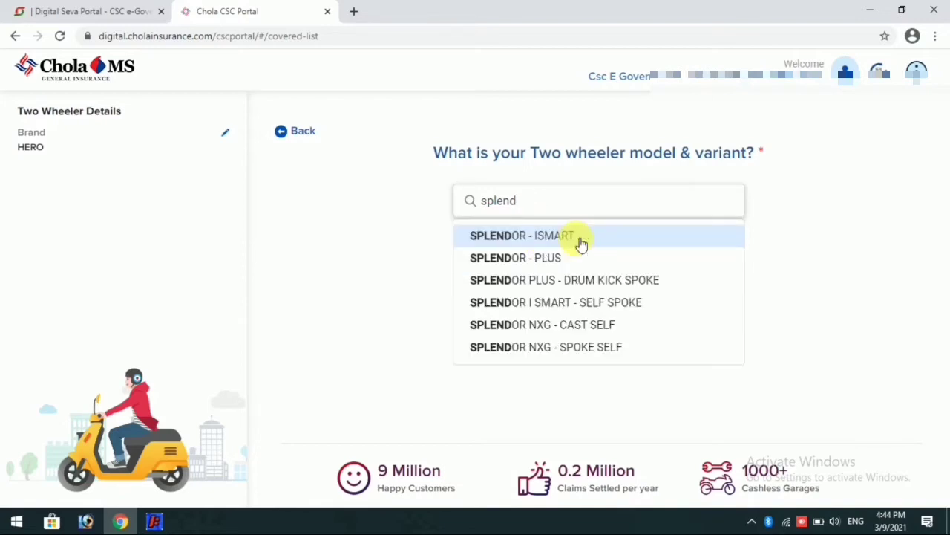
key("BackSpace")
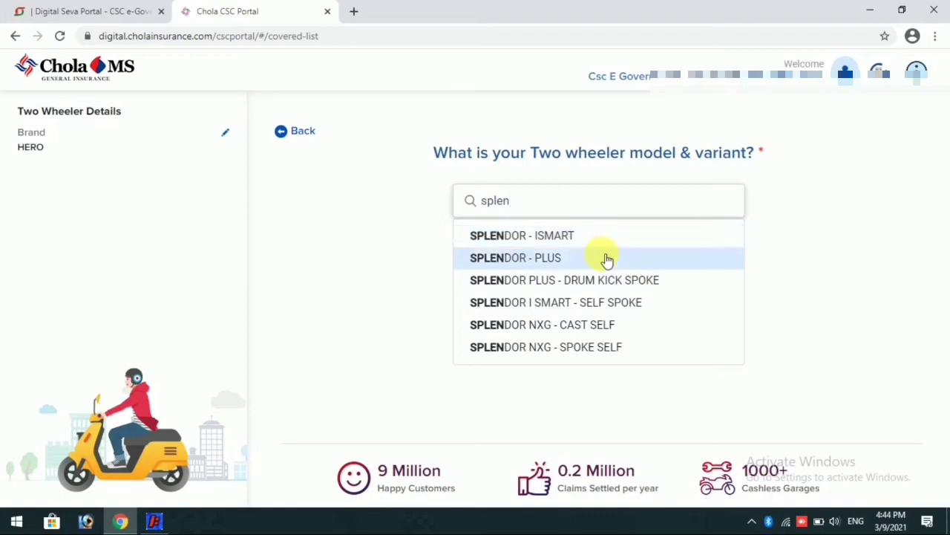
left_click(607, 258)
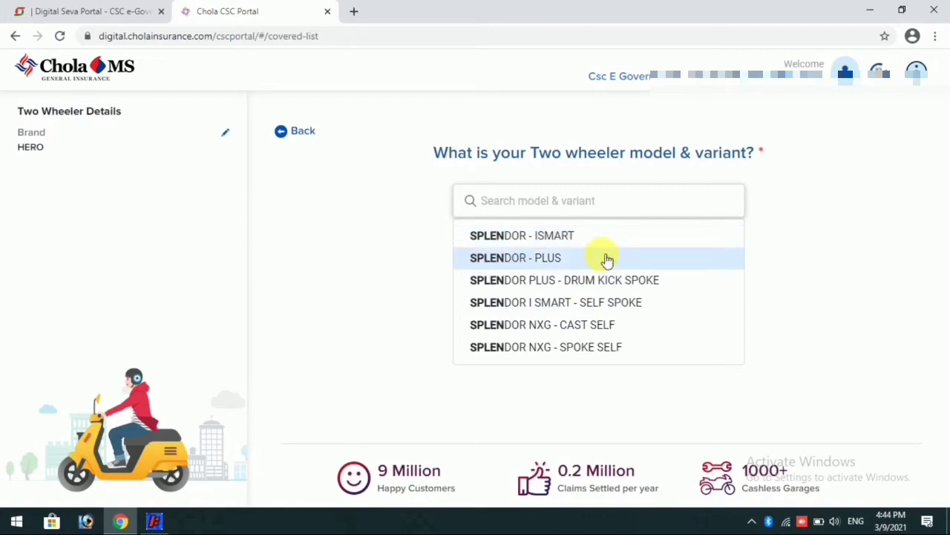
left_click(602, 257)
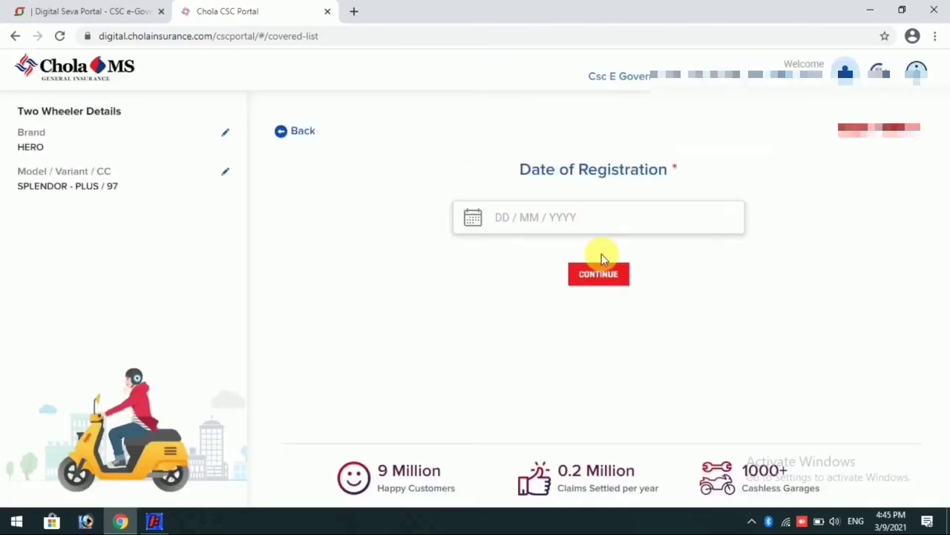
Pick 18/04/2015 as the registration date in the calendar and submit it
left_click(507, 223)
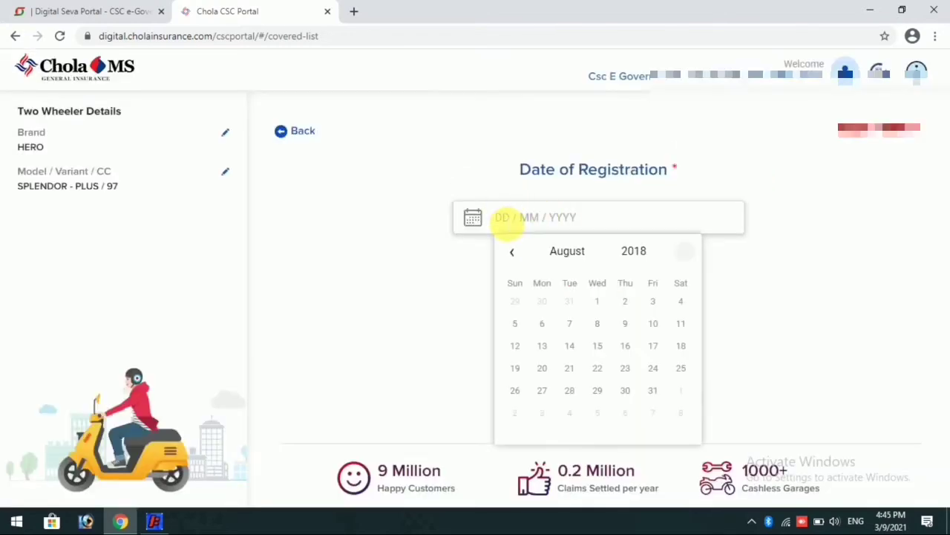
left_click(630, 249)
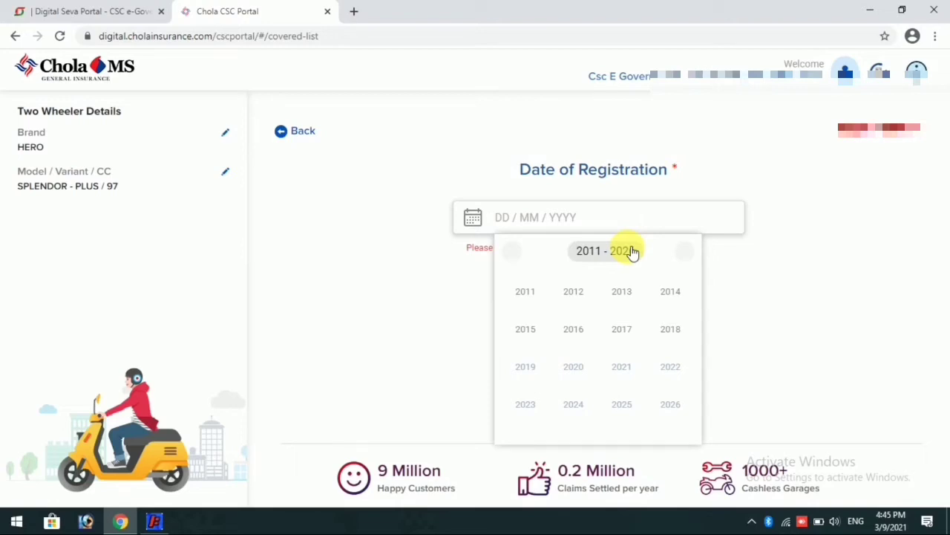
left_click(527, 330)
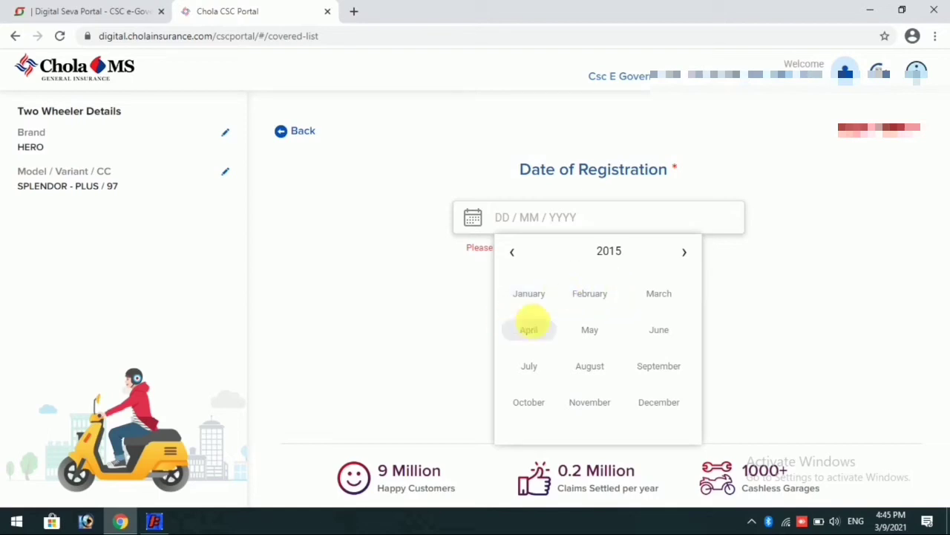
left_click(533, 330)
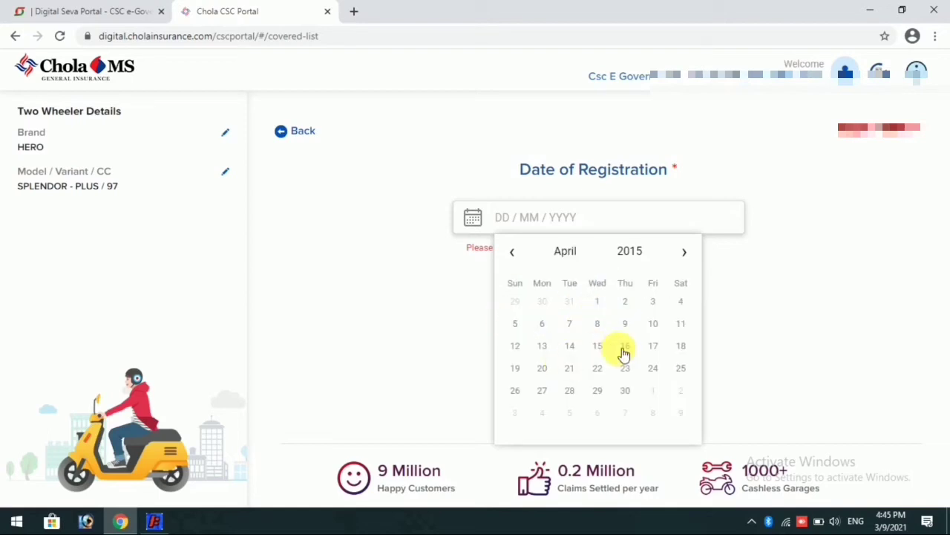
left_click(682, 343)
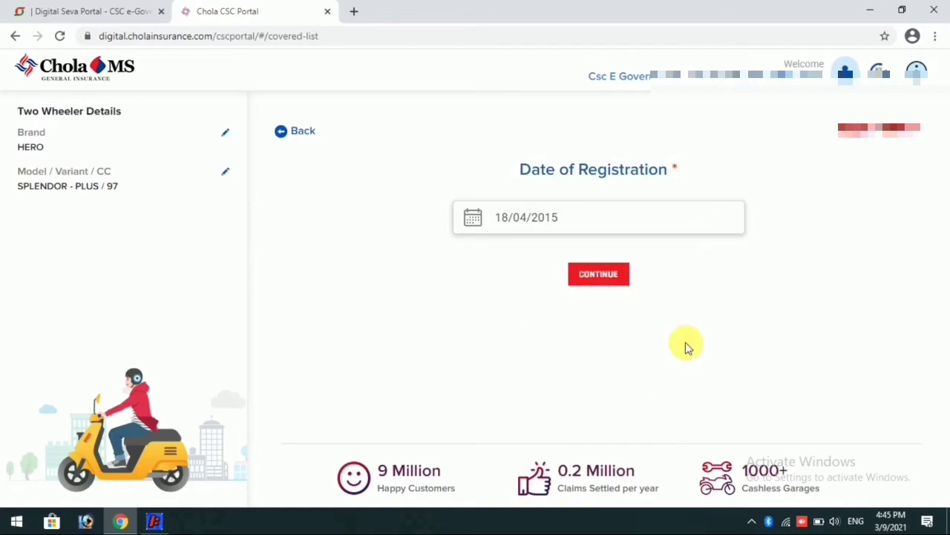
left_click(616, 275)
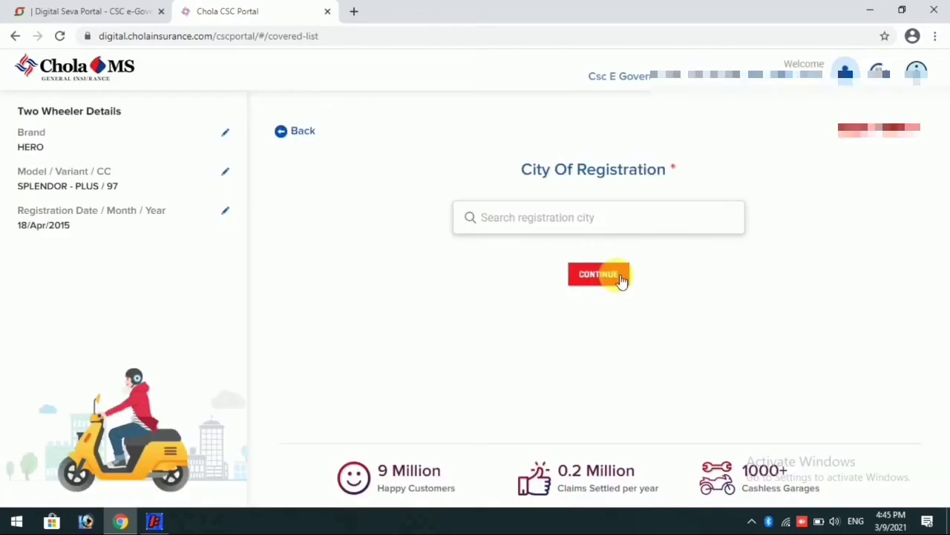
Search 'Jamtara' and submit JH21-JAMTARA(JHARKHAND) as the registration city
left_click(530, 219)
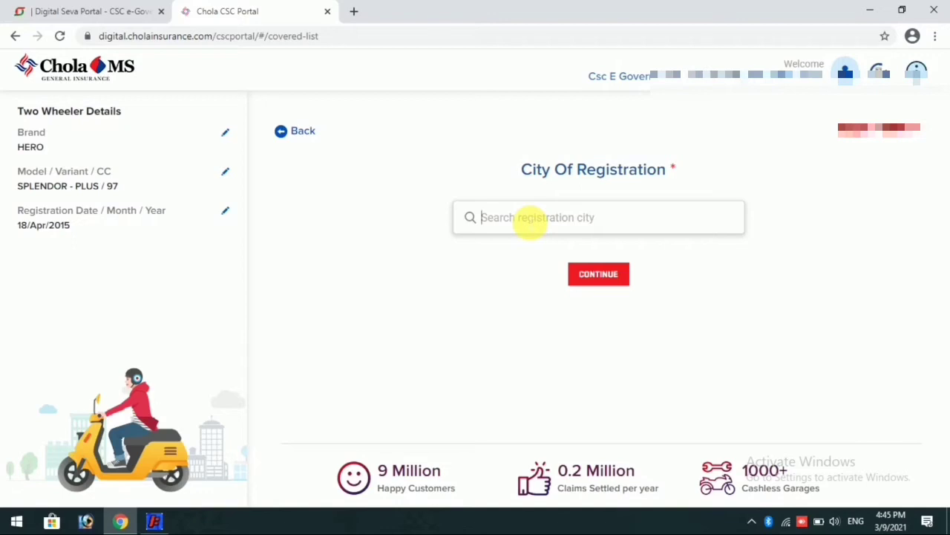
type("Jamtara")
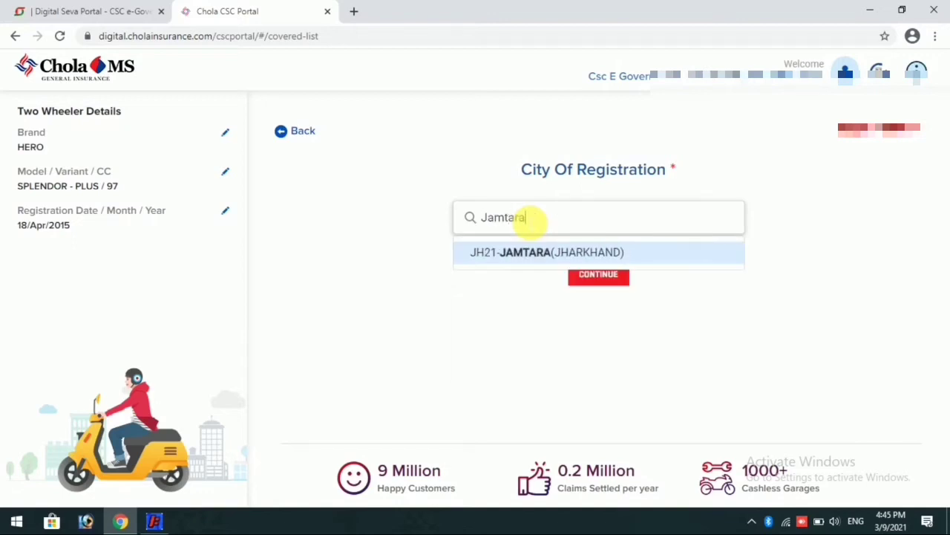
left_click(525, 253)
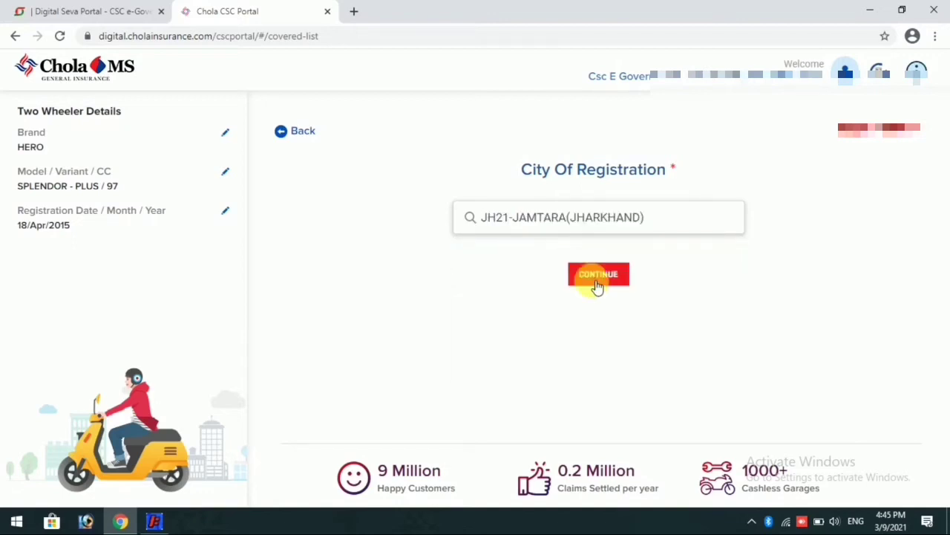
left_click(597, 276)
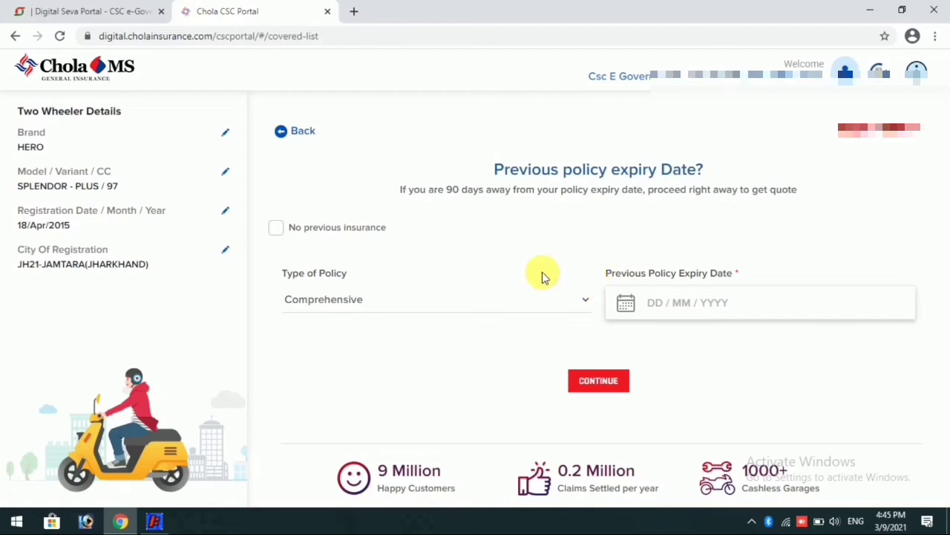
Replace the city with JH04-DUMKA(JHARKHAND) and advance to the previous policy question
left_click(225, 252)
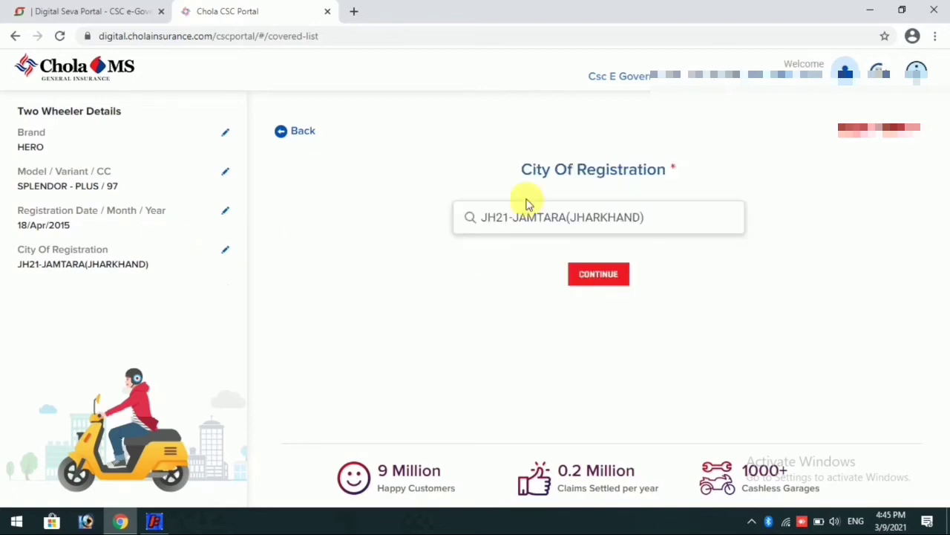
left_click_drag(664, 227, 379, 266)
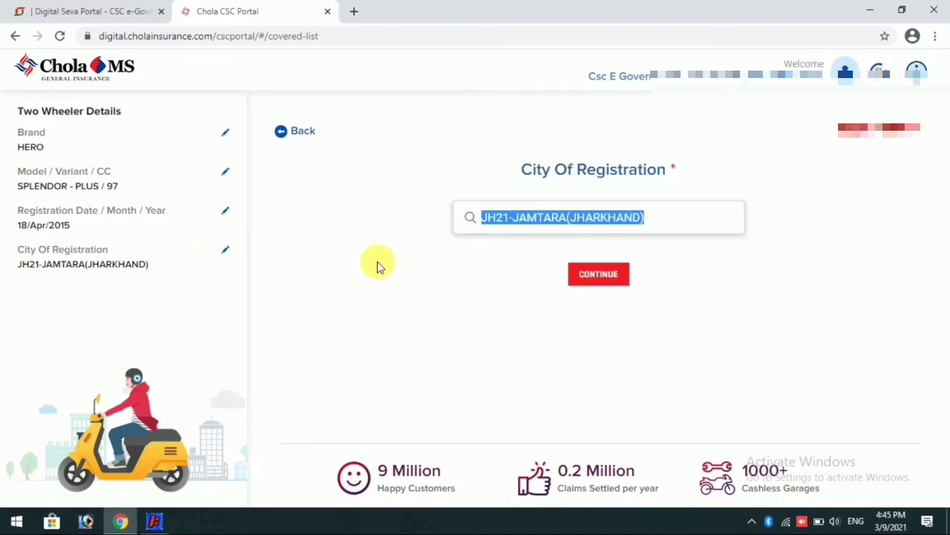
type("jh04")
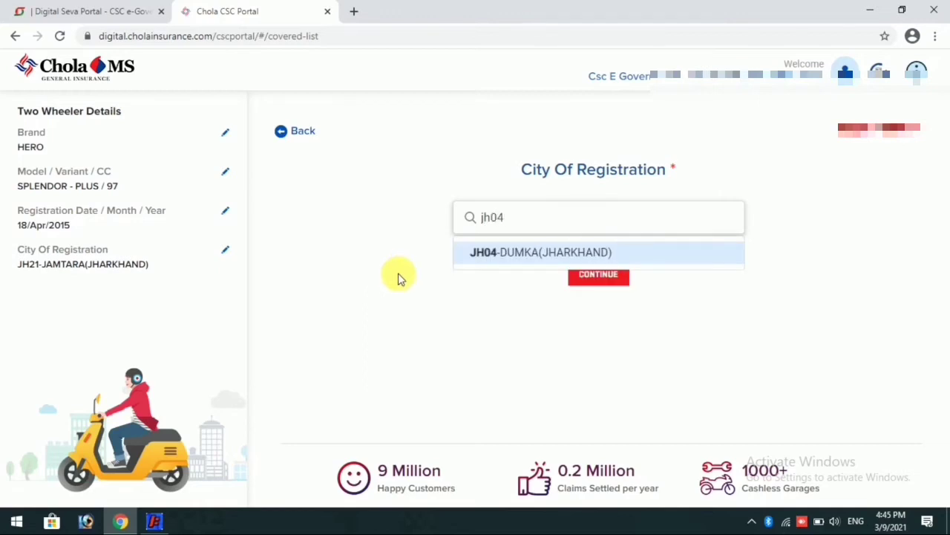
left_click(505, 252)
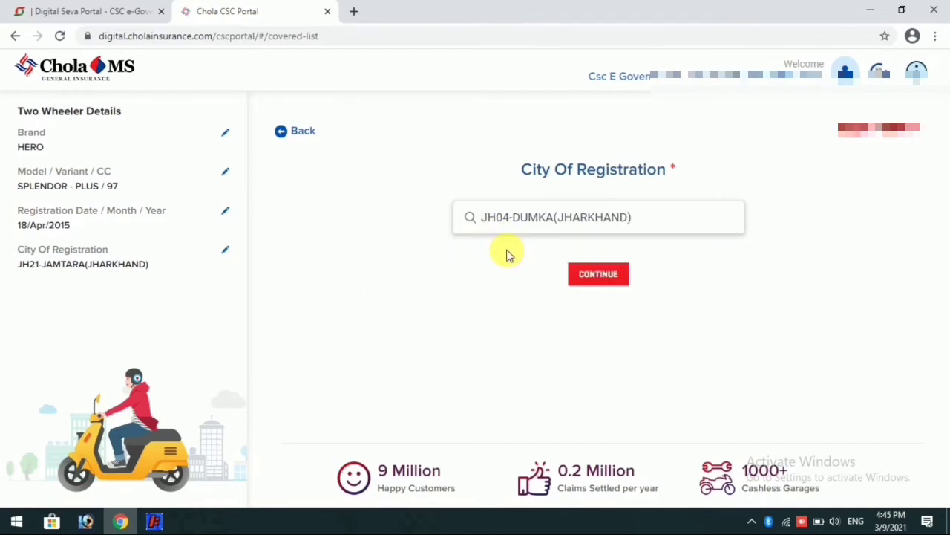
left_click(599, 279)
left_click(378, 303)
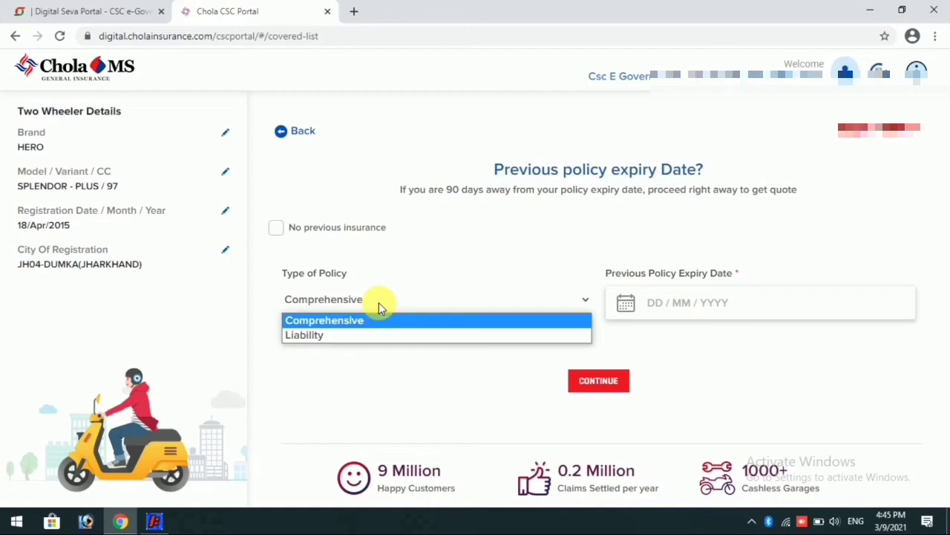
Set previous policy type to Liability, mark no previous insurance, and accept the start-date notice
left_click(318, 335)
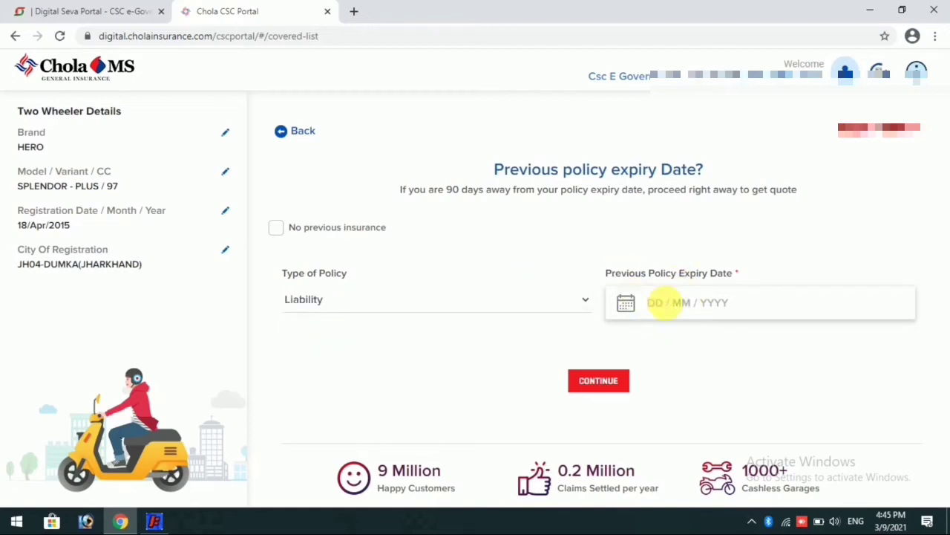
left_click(274, 229)
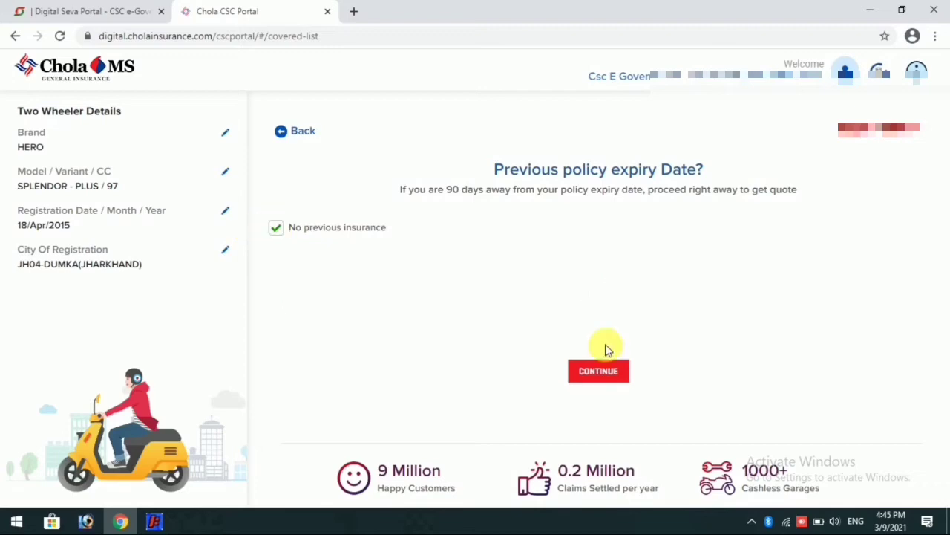
left_click(615, 372)
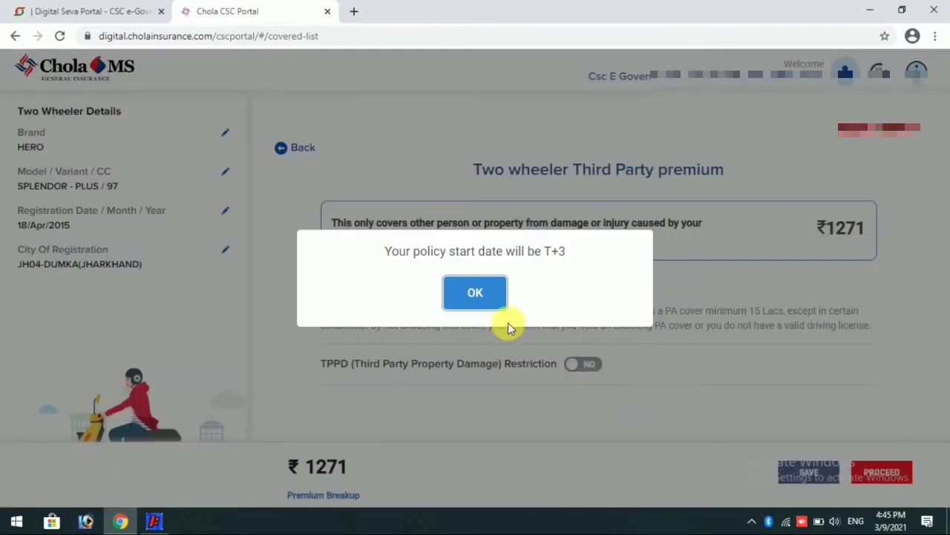
left_click(474, 291)
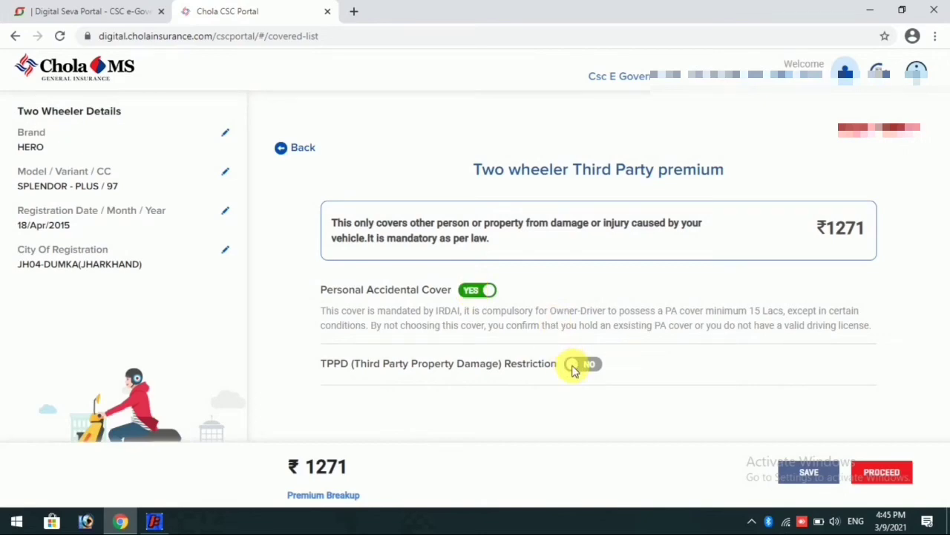
Turn TPPD restriction on and Personal Accidental Cover off, then proceed at ₹828
left_click(572, 366)
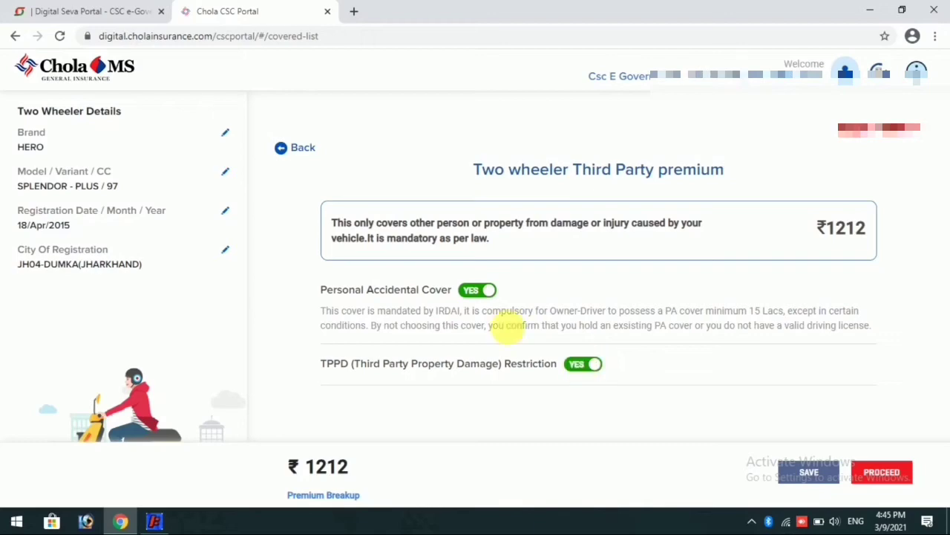
left_click(490, 294)
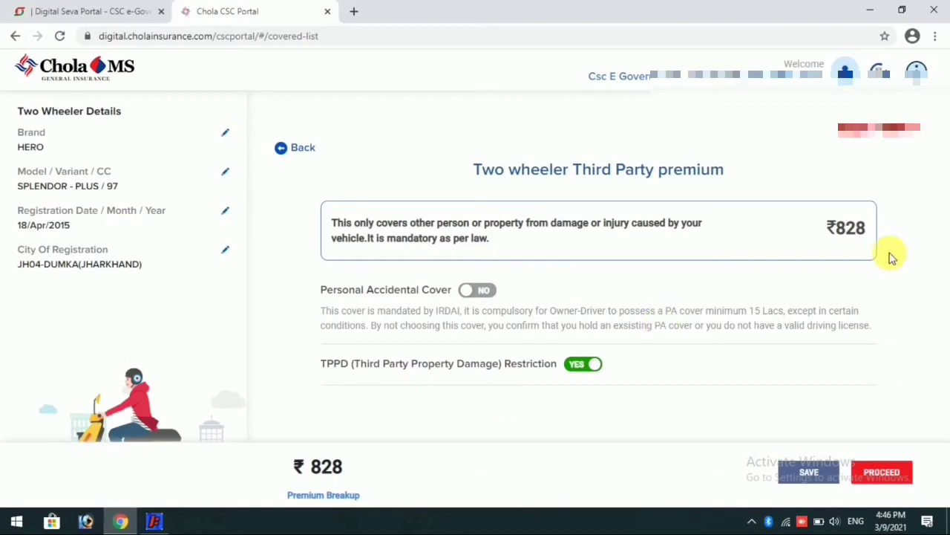
left_click(876, 473)
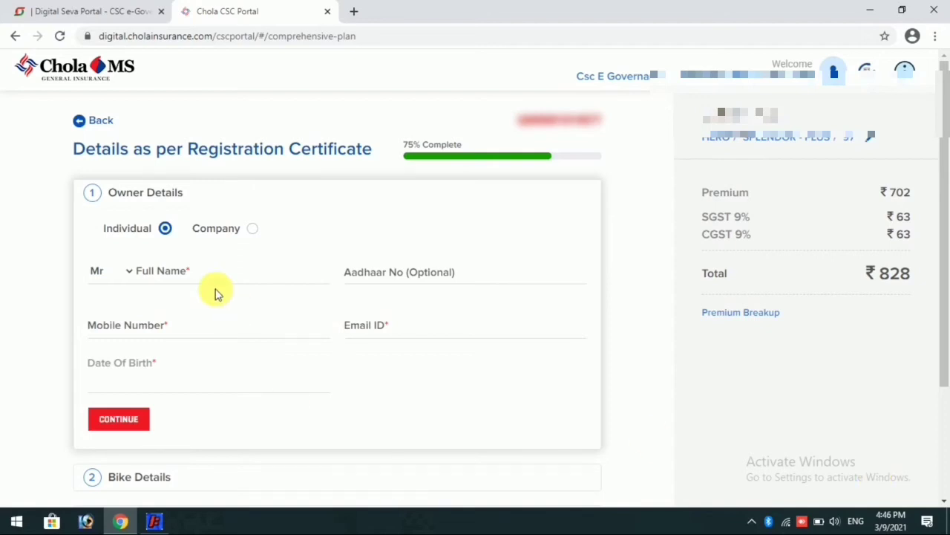
Enter the owner's full name and mobile number, fixing mistyped digits, then type the owner's e-mail address
left_click(195, 277)
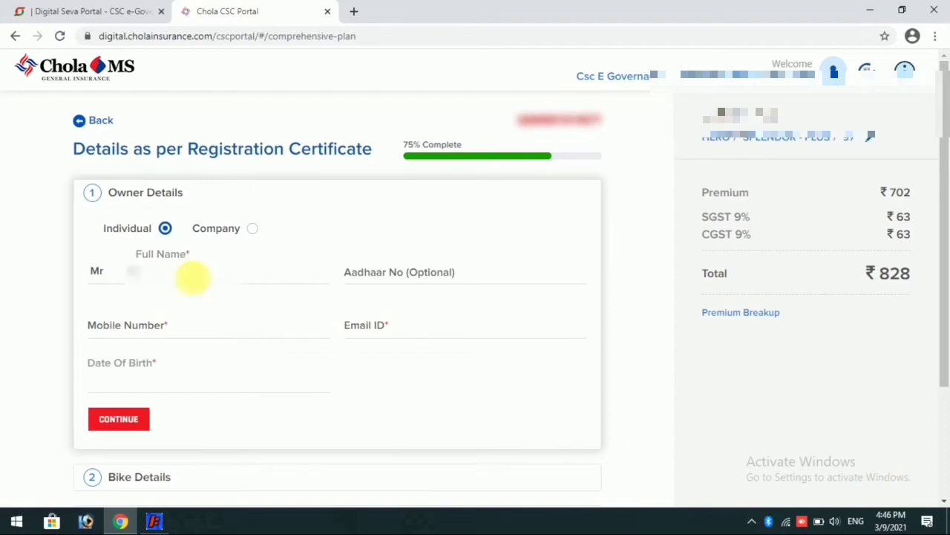
type("......")
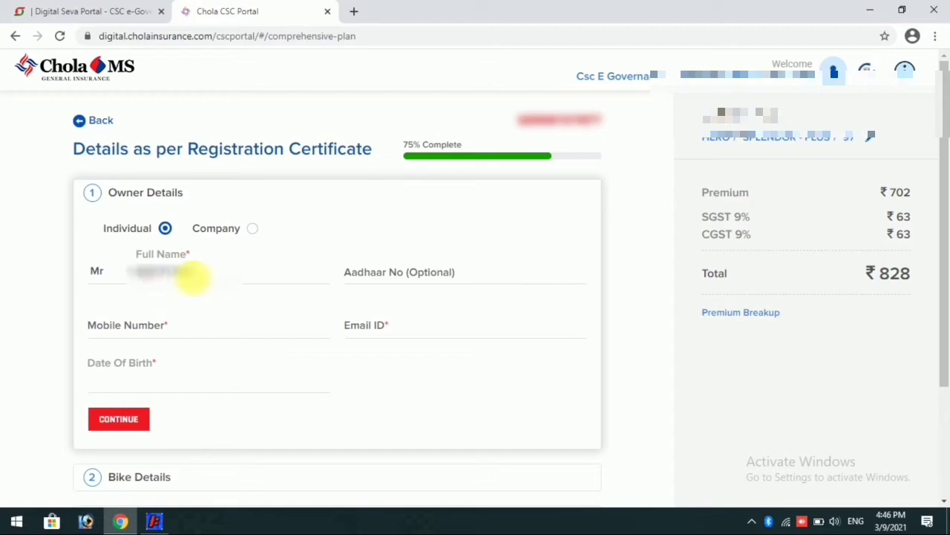
type("...")
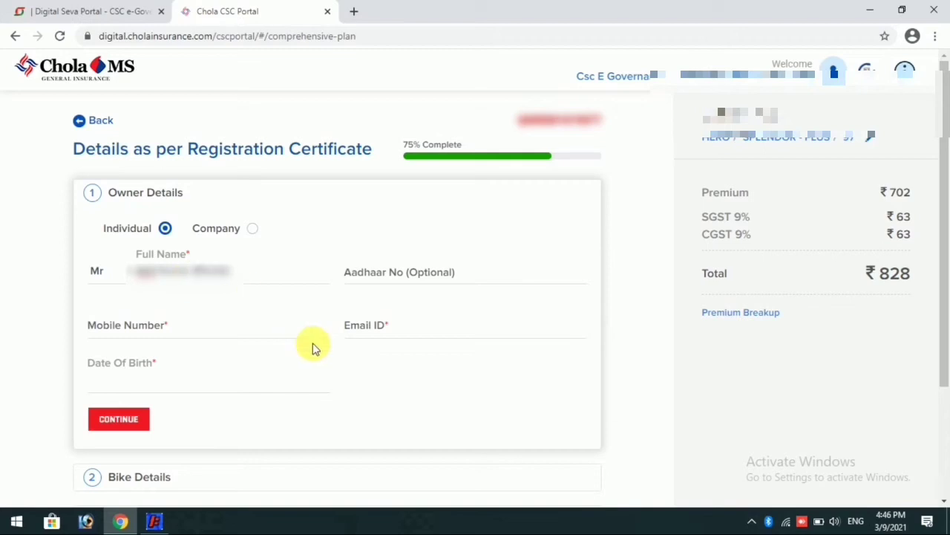
left_click(215, 331)
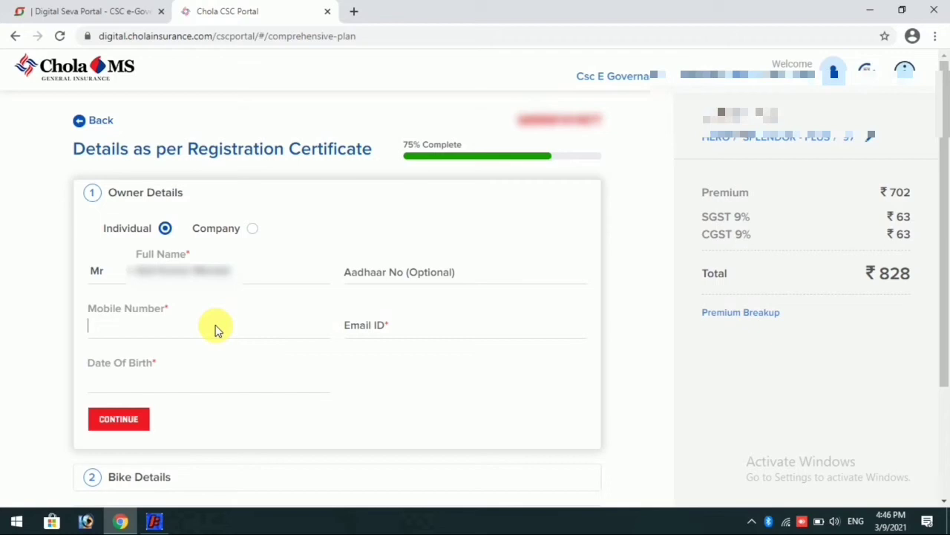
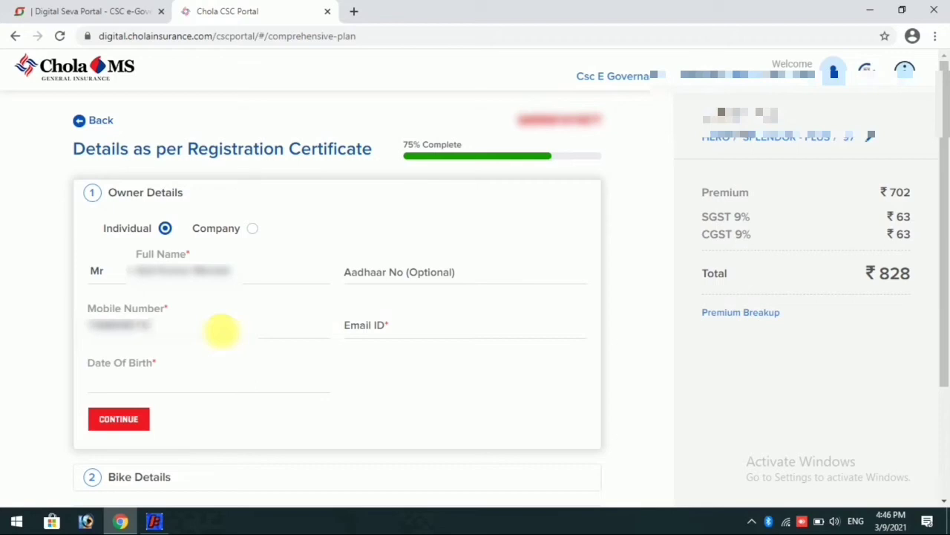
left_click(405, 333)
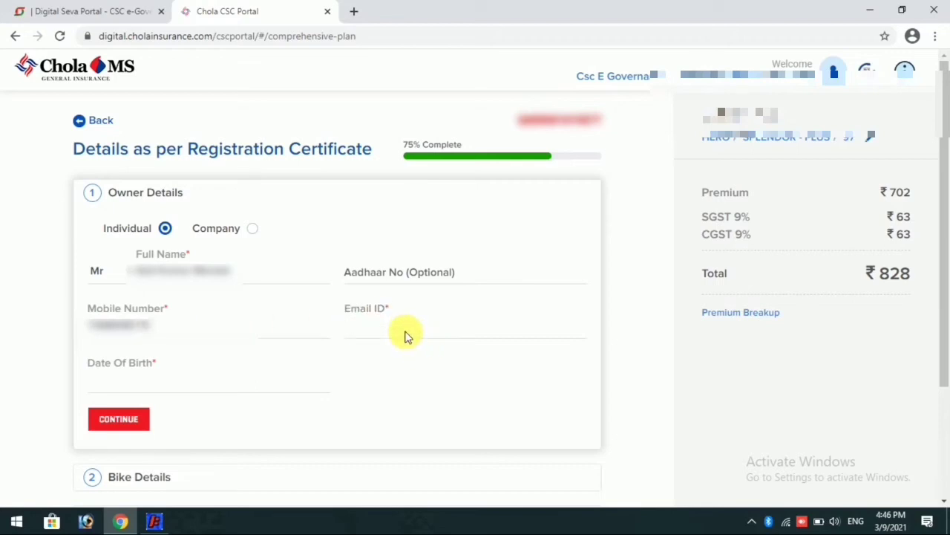
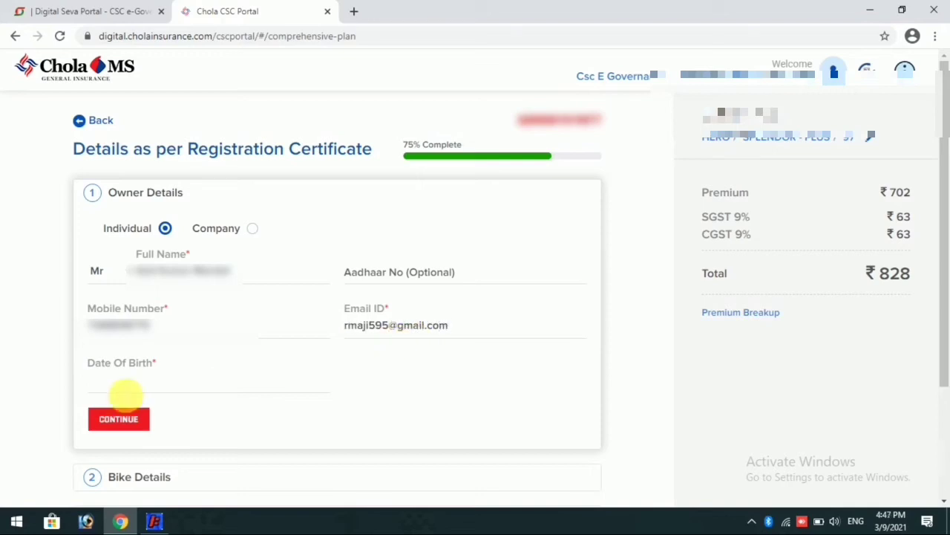
Set the owner's date of birth to 01/01/1963 and continue to Bike Details
left_click(127, 387)
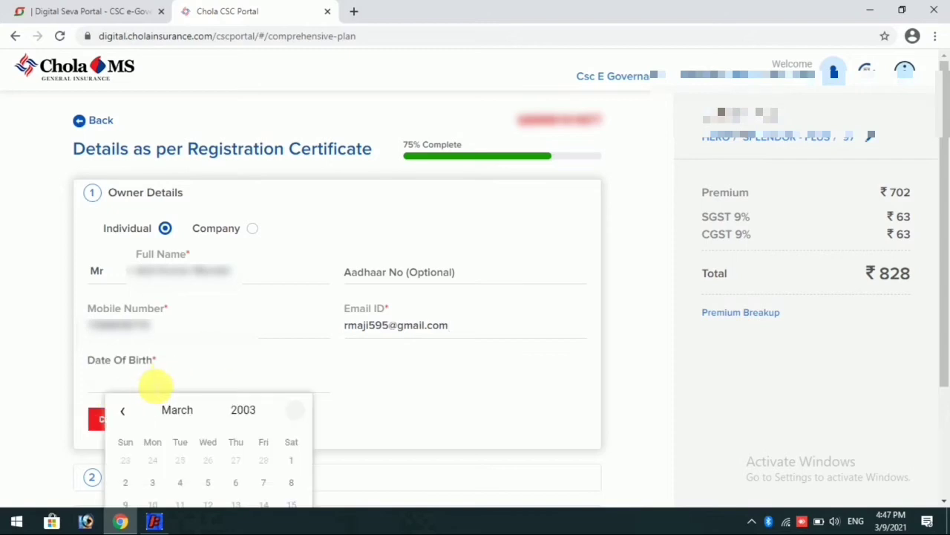
left_click(237, 412)
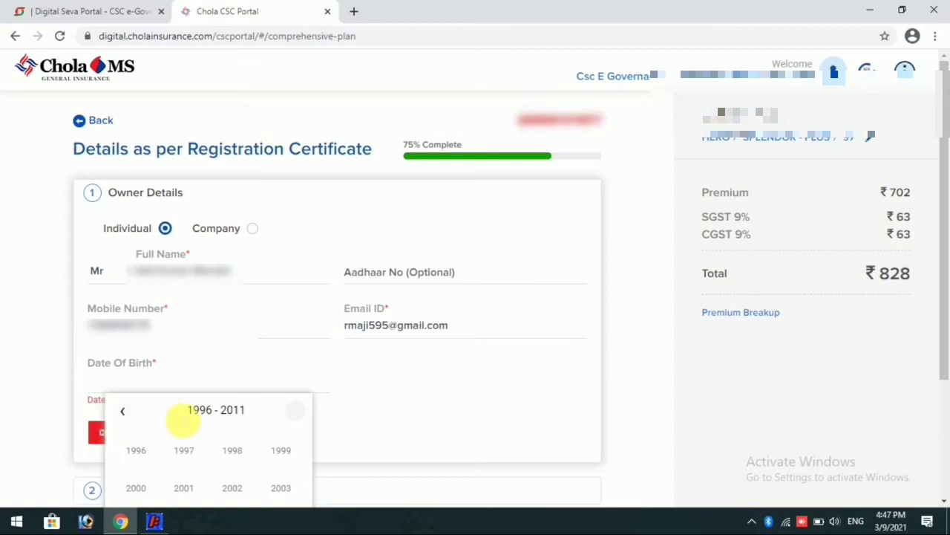
left_click_drag(947, 231, 946, 325)
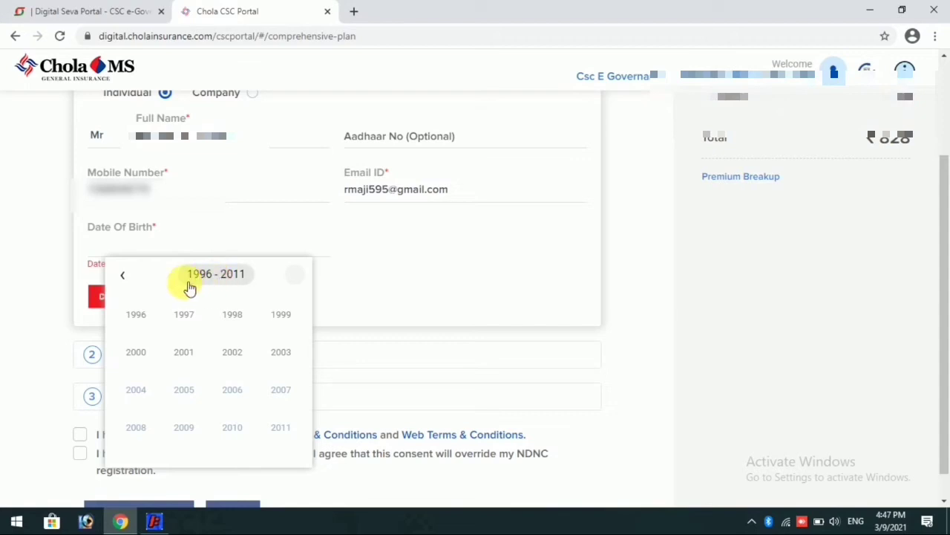
left_click(127, 287)
left_click(129, 287)
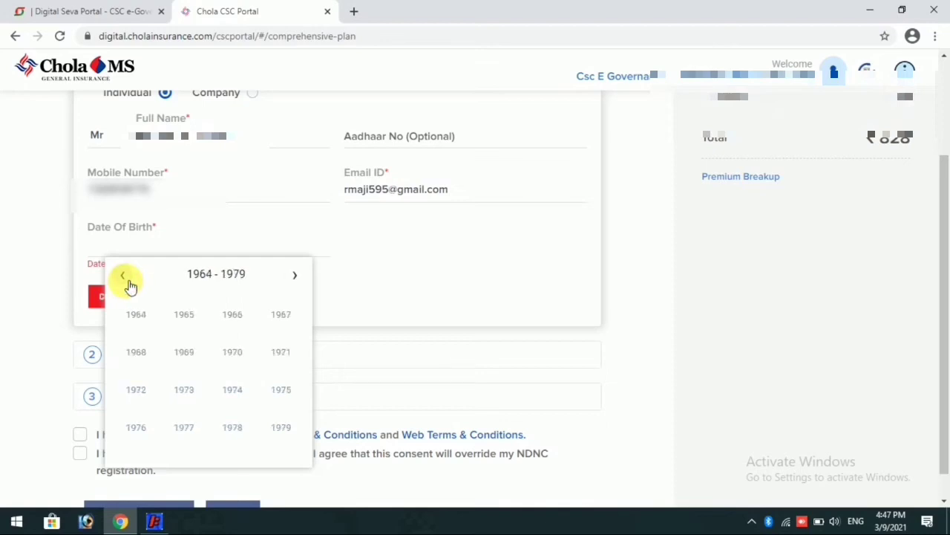
left_click(127, 283)
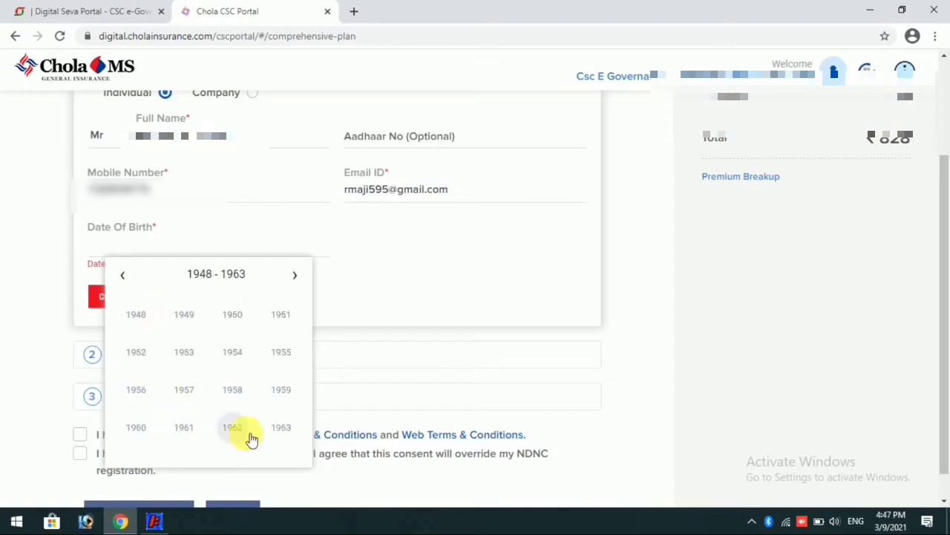
left_click(281, 428)
left_click(135, 321)
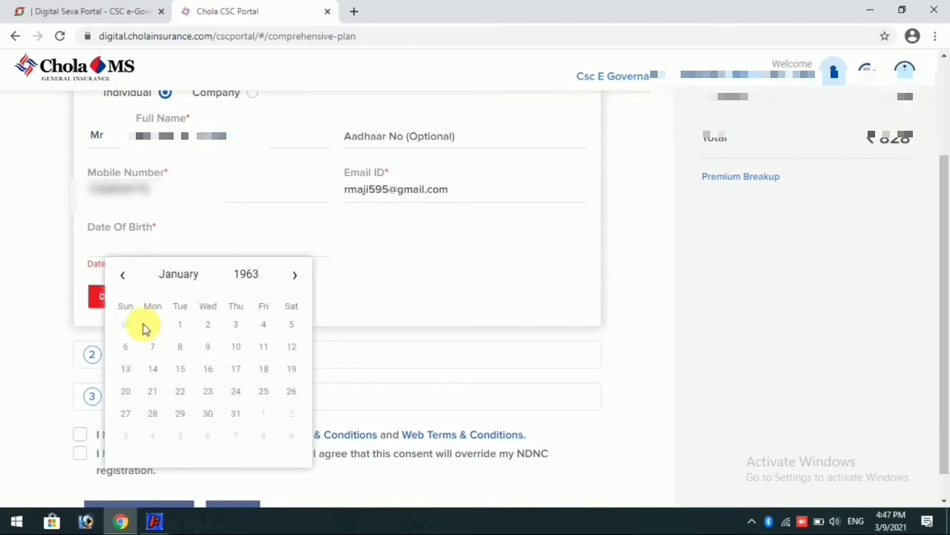
left_click(180, 324)
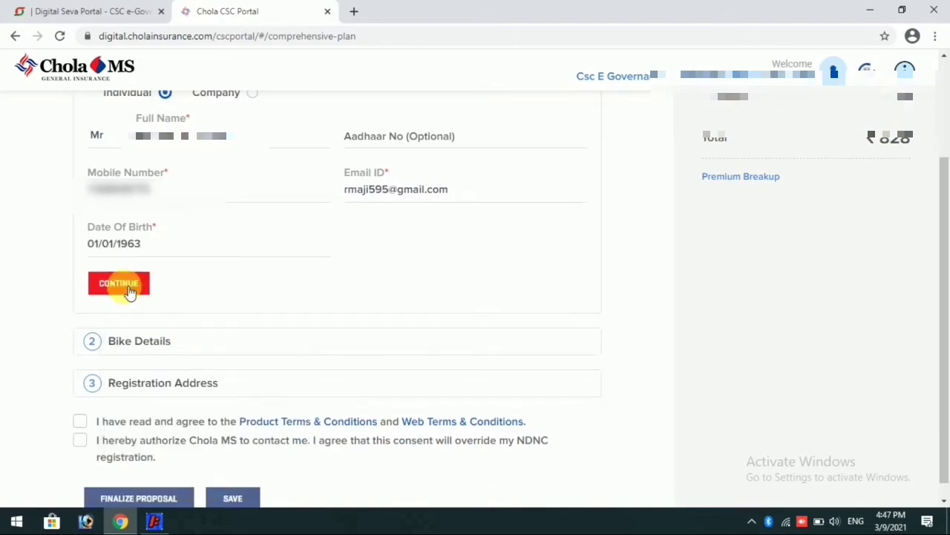
left_click(127, 285)
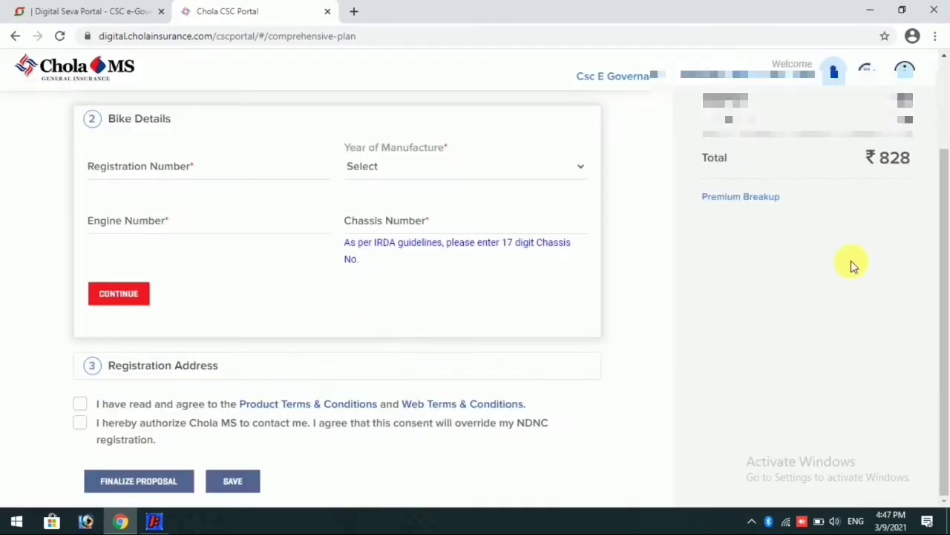
Enter the bike's registration number and set year of manufacture to 2015
left_click_drag(945, 254, 945, 241)
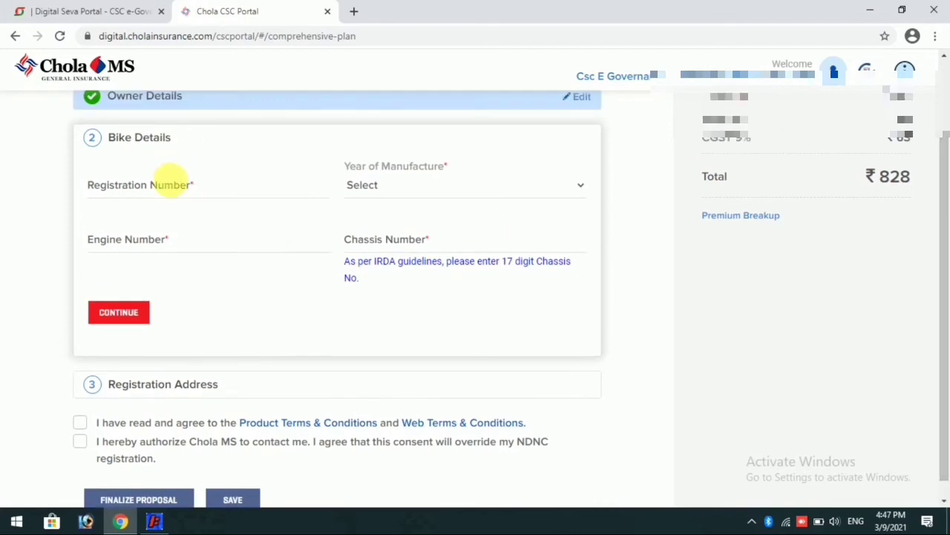
left_click(170, 187)
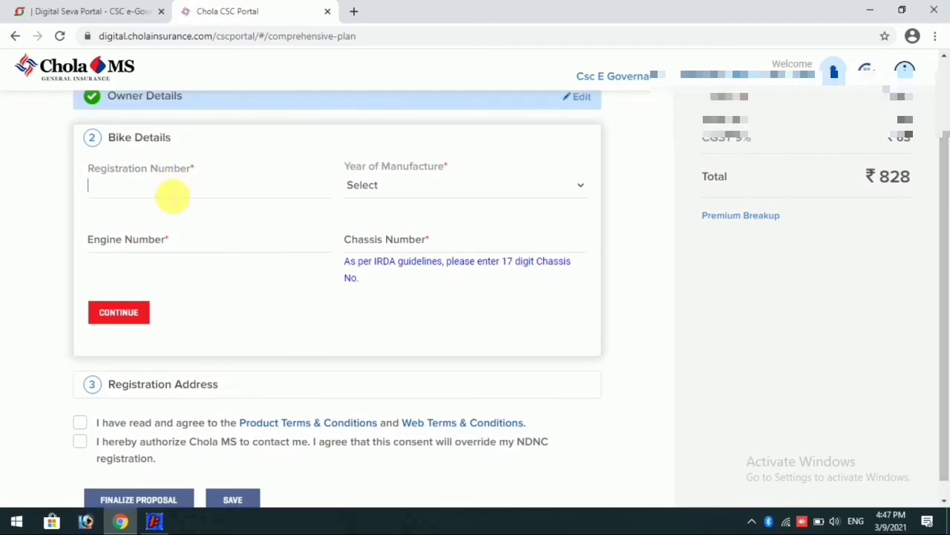
type("JH01AB1")
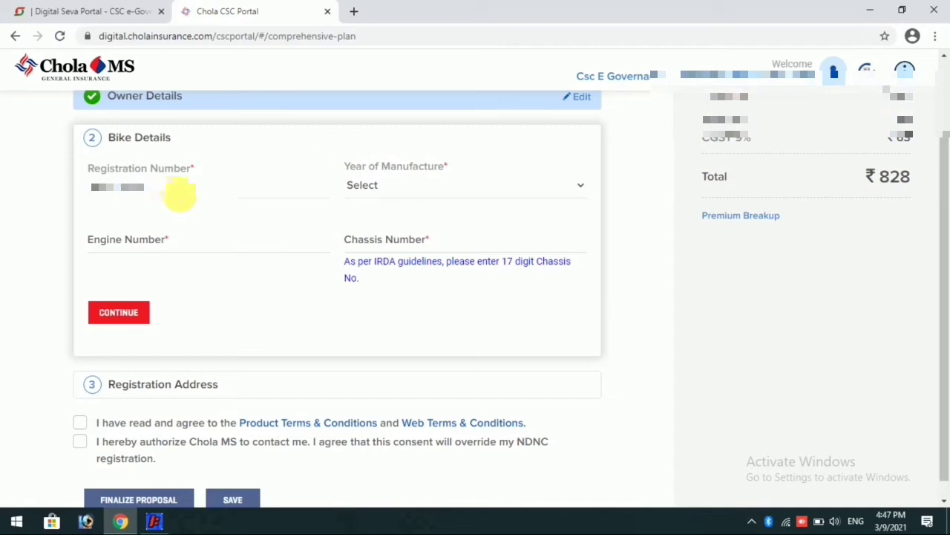
left_click(378, 186)
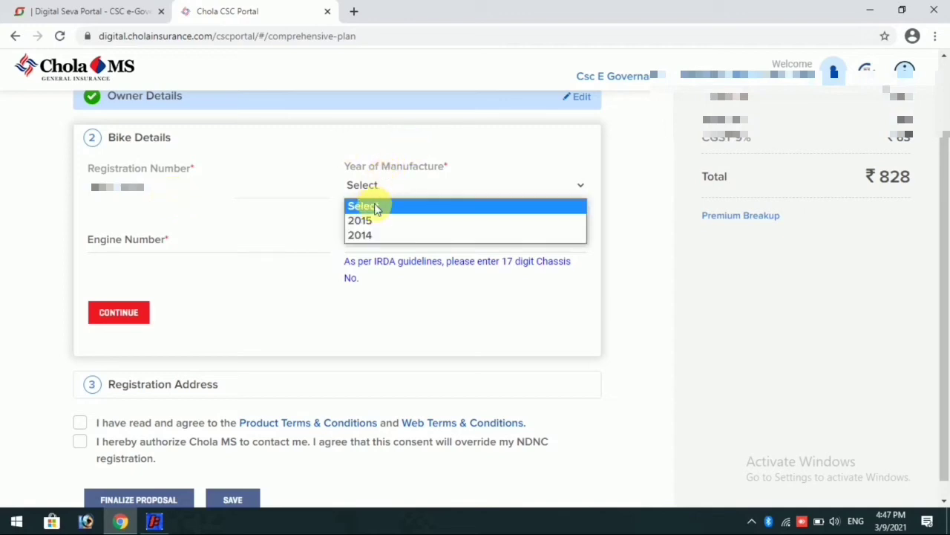
left_click(371, 218)
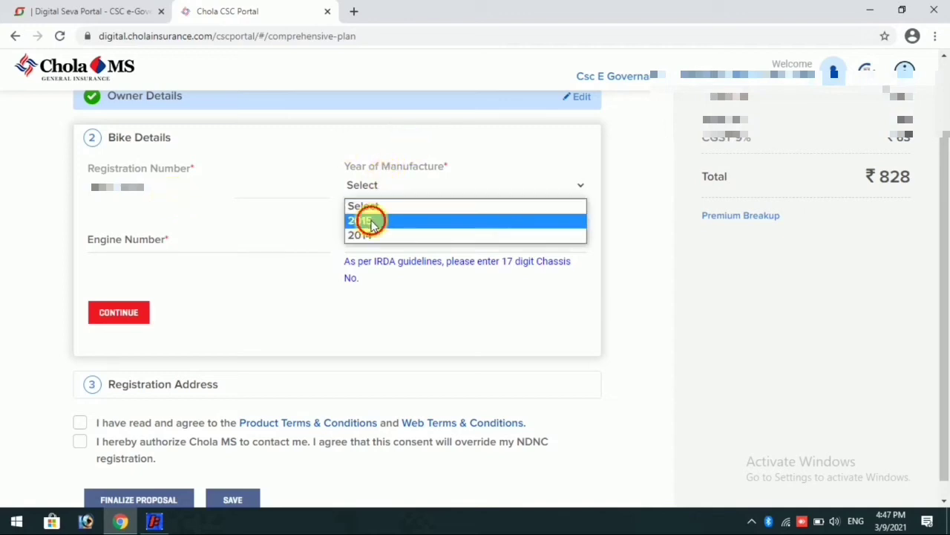
Enter the engine and chassis numbers and mark Bike Details complete
left_click(215, 246)
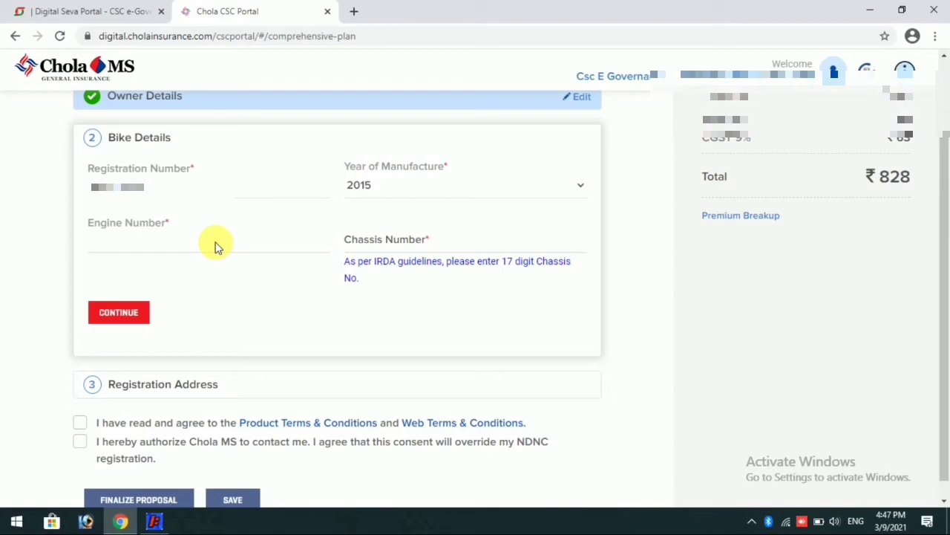
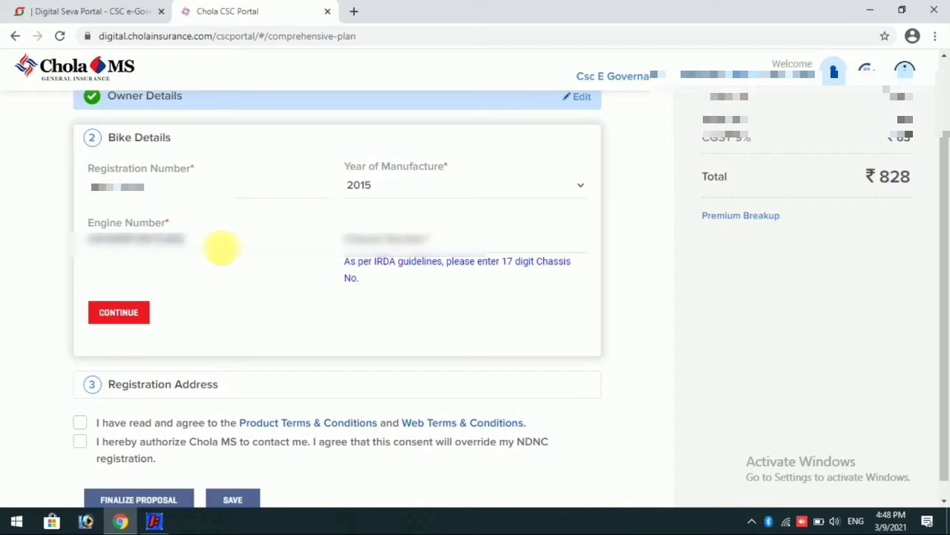
left_click(394, 239)
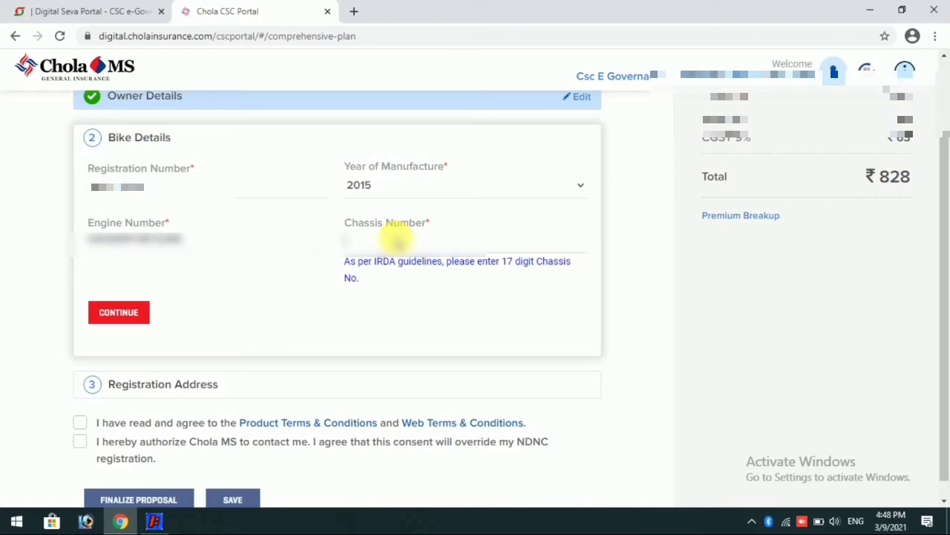
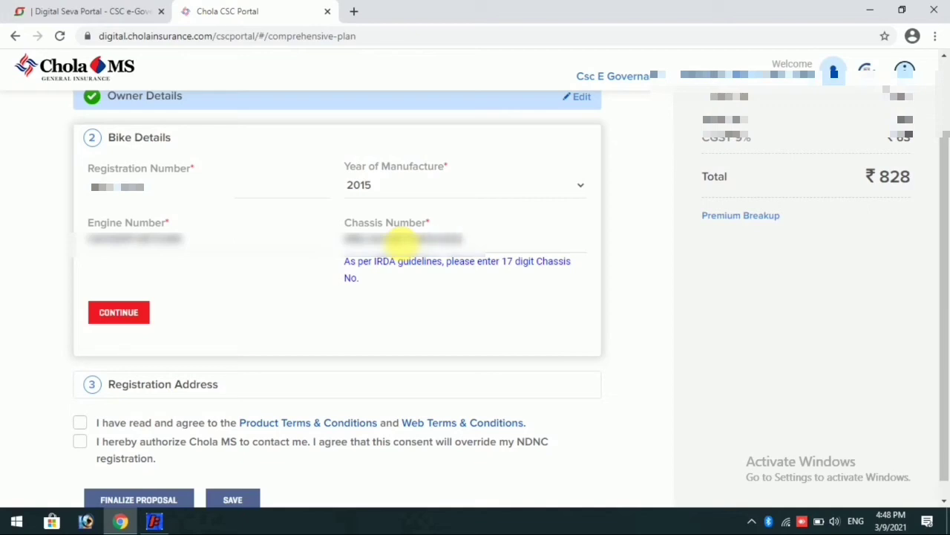
left_click(119, 313)
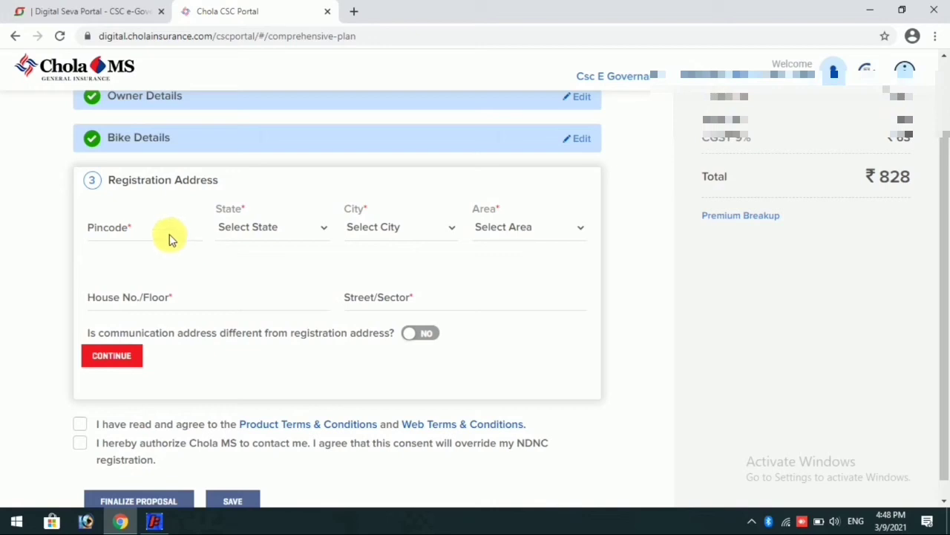
Enter registration pincode 814166 and set the state to JHARKHAND
left_click(169, 235)
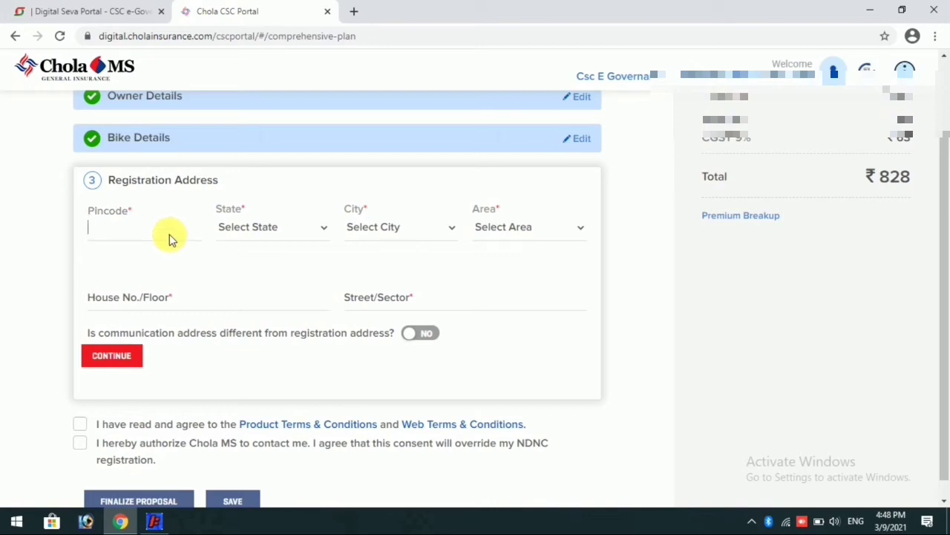
type("81410")
key("BackSpace")
type("166")
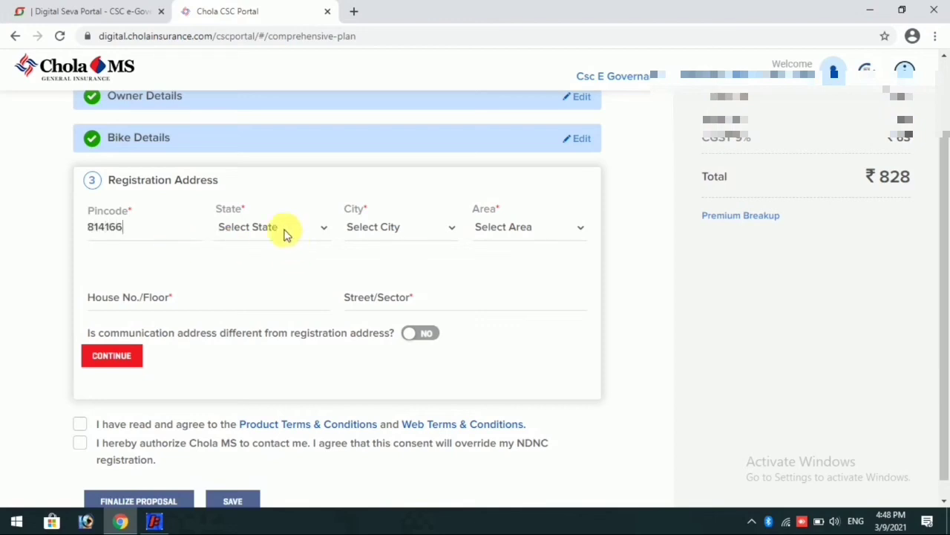
left_click(285, 232)
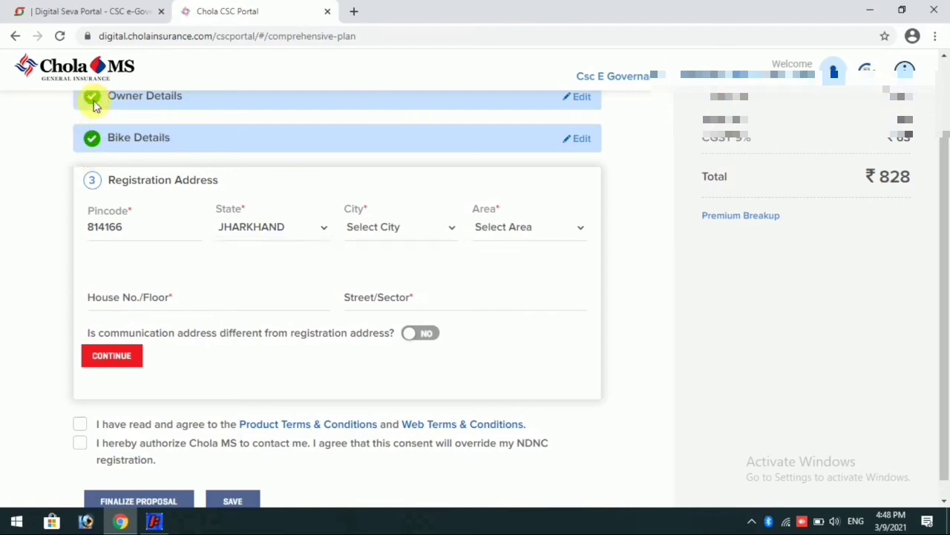
scroll(260, 230, "down", 1)
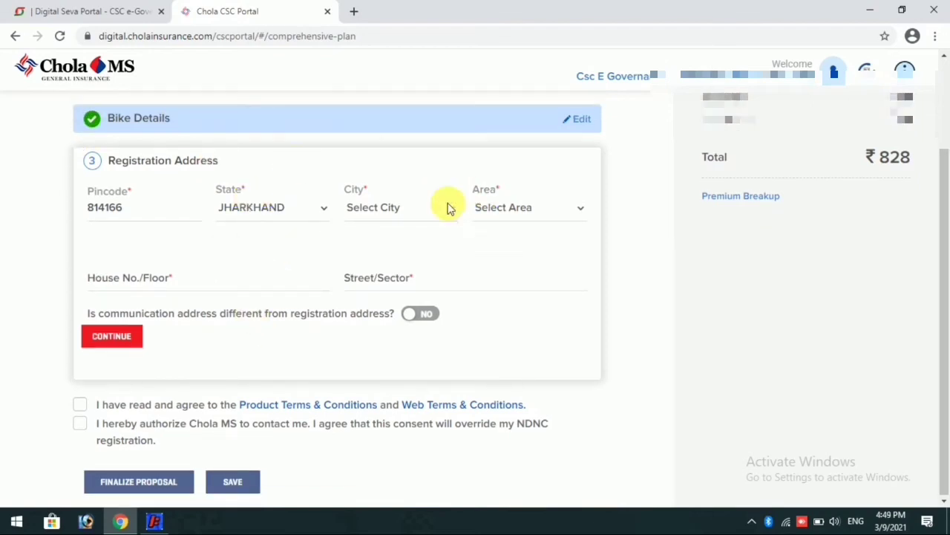
Set the city to DUMKA and the area to J.KHAIRBANI B.O
left_click(411, 218)
left_click(388, 242)
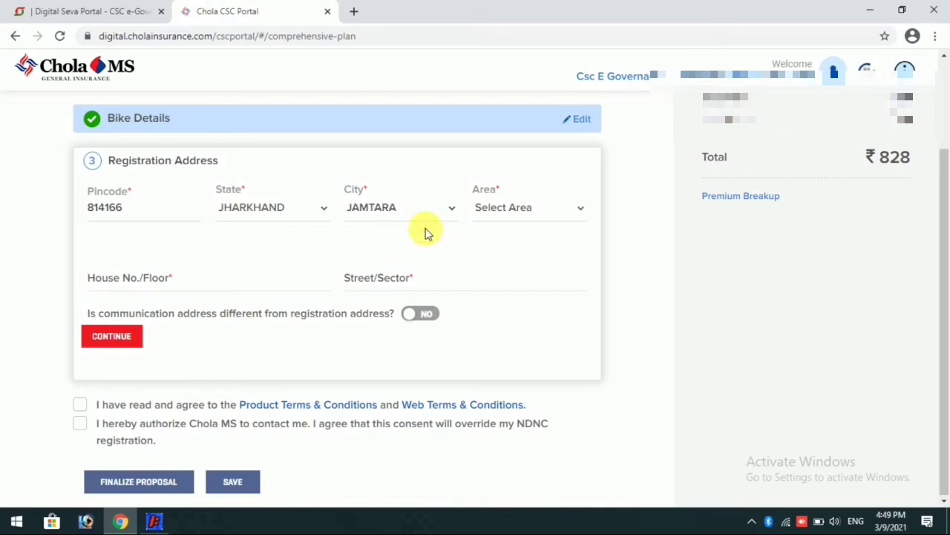
left_click(393, 212)
left_click(373, 260)
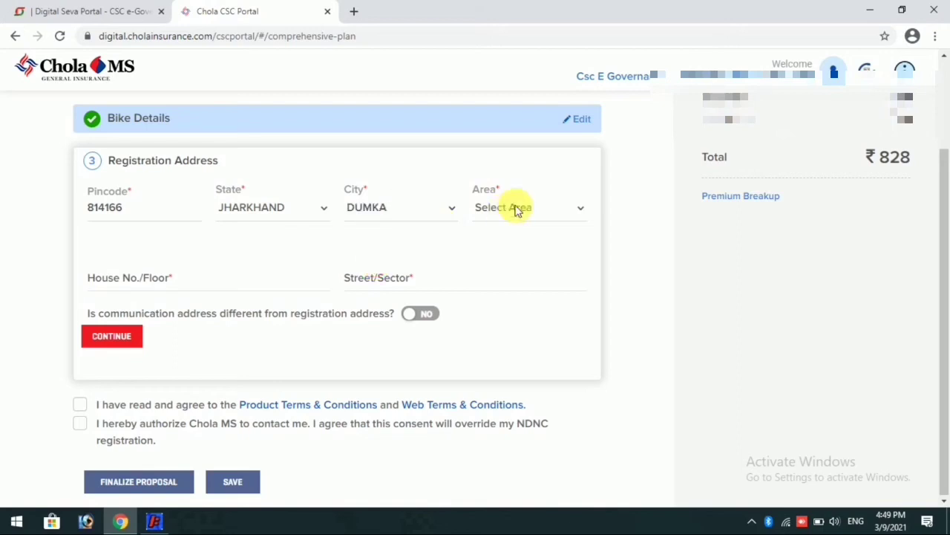
left_click(516, 215)
key("j")
key("j")
key("j")
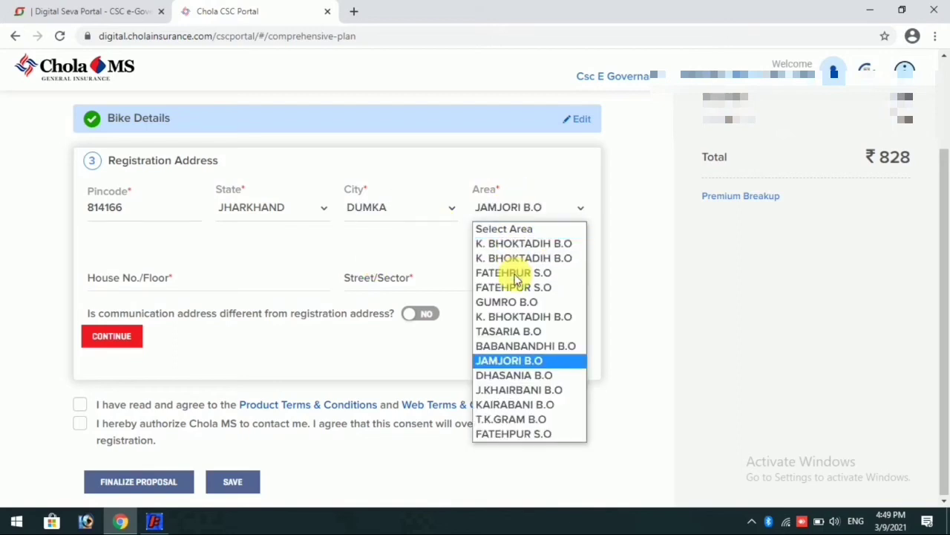
left_click(516, 390)
Fill in the House No./Floor and Street/Sector address details and save the registration address
left_click(154, 291)
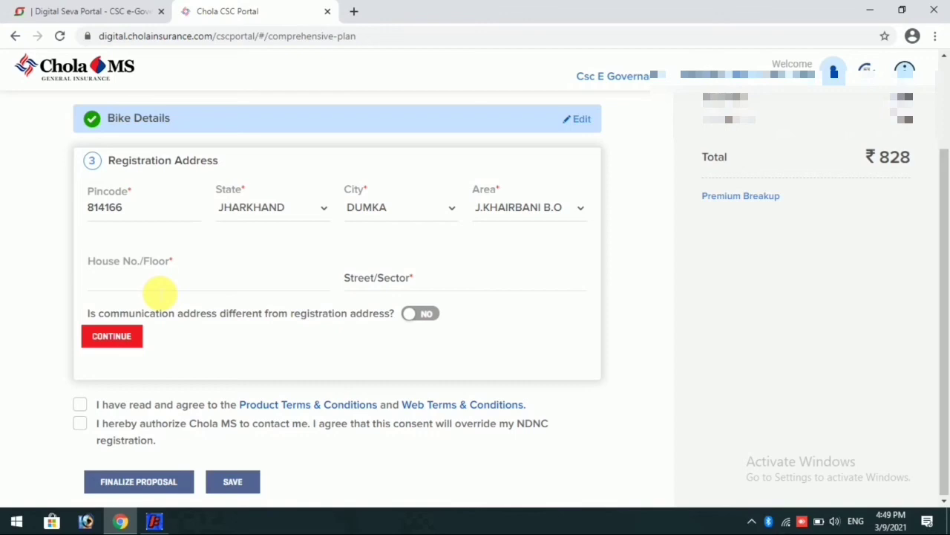
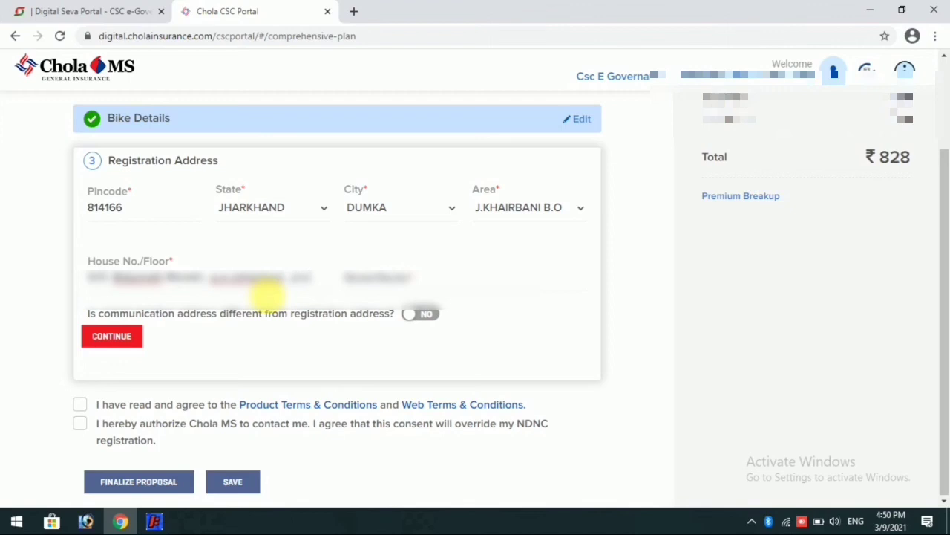
key("Tab")
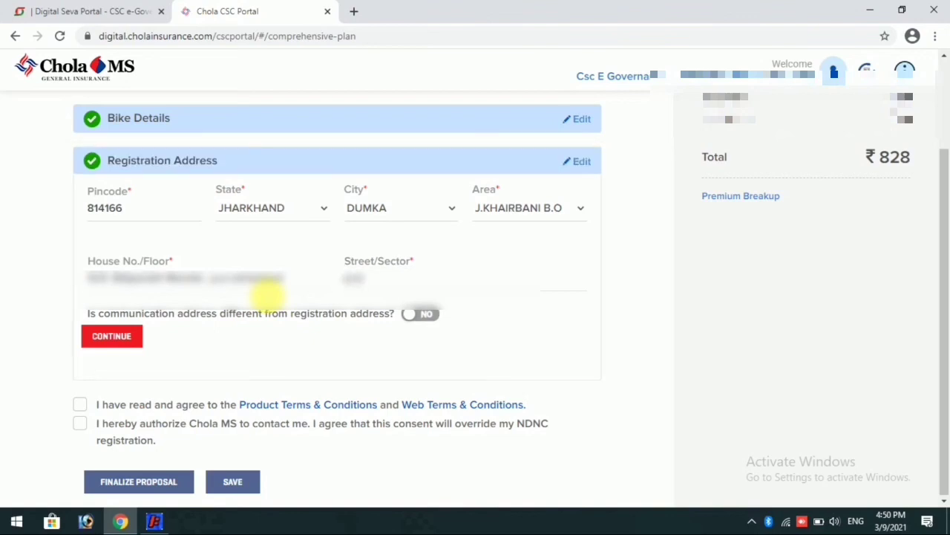
left_click(112, 338)
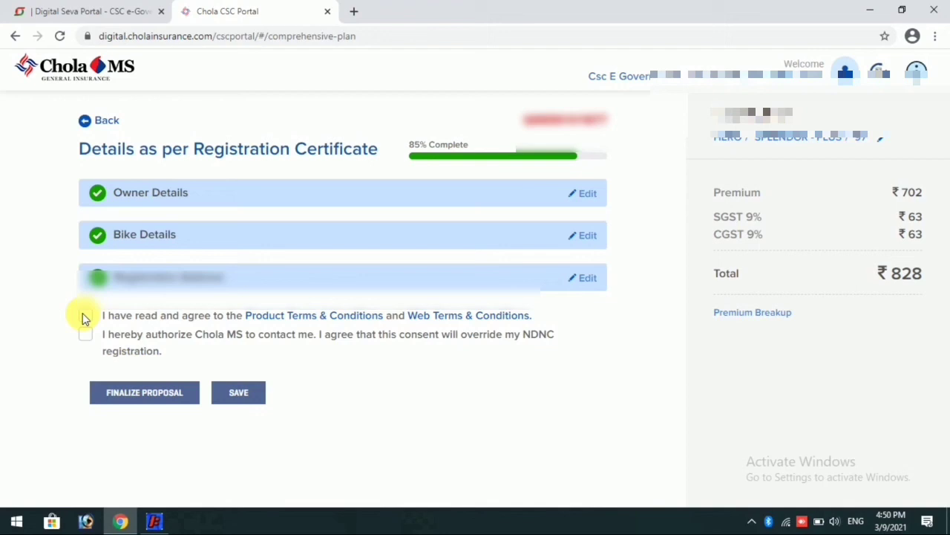
Accept the terms and contact consent, finalize the proposal, untick WhatsApp contact, and choose PAY NOW
left_click(85, 315)
left_click(86, 334)
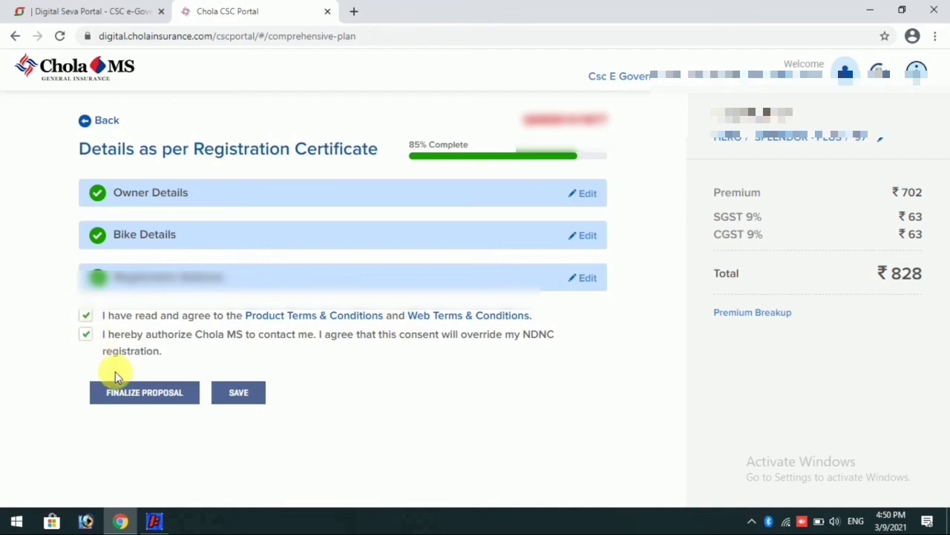
left_click(157, 401)
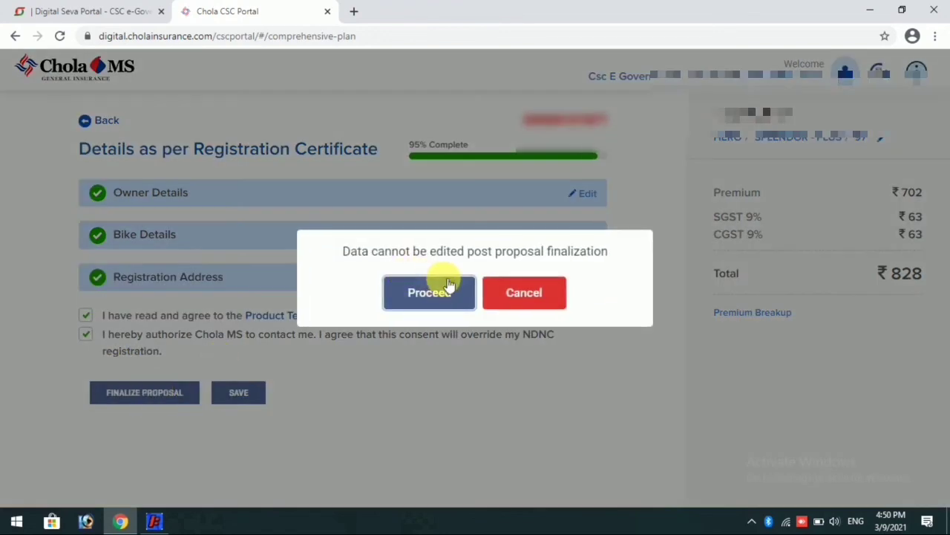
left_click(439, 293)
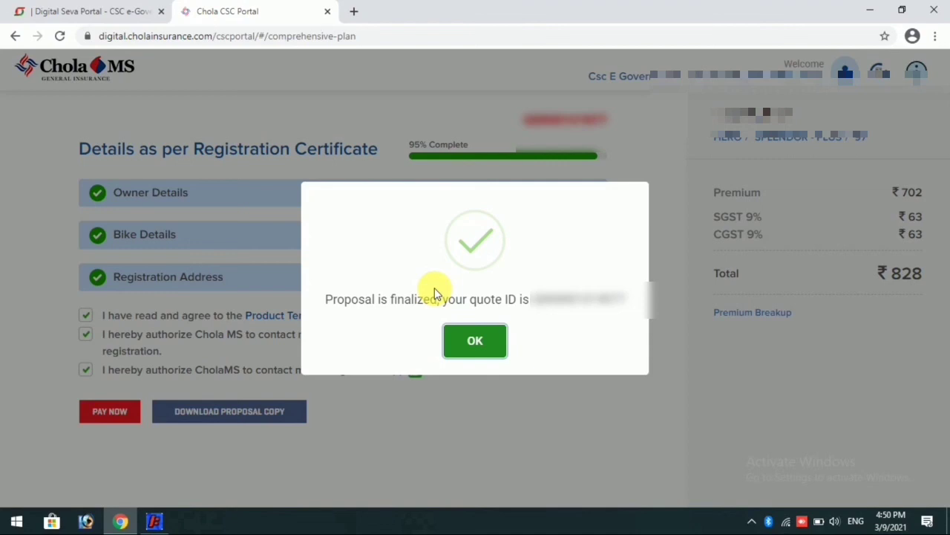
left_click(465, 333)
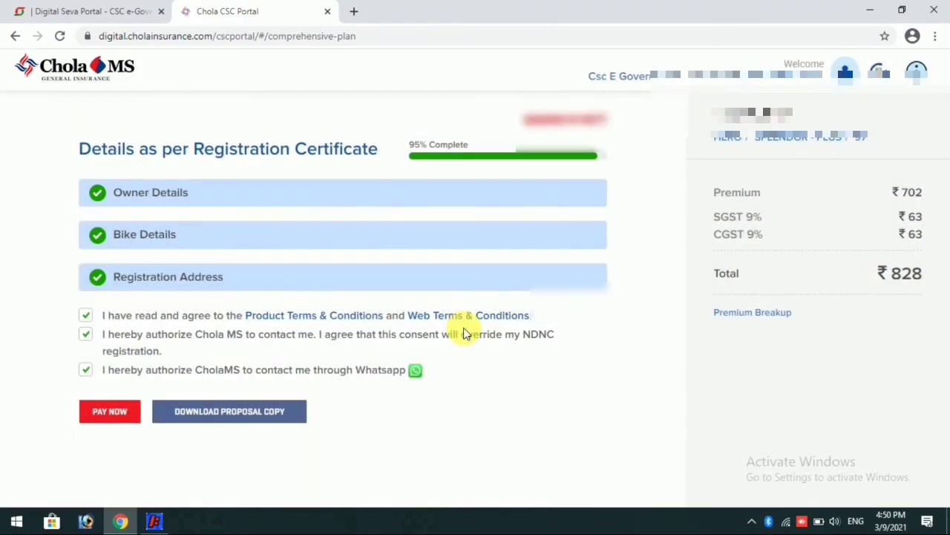
left_click(85, 369)
left_click(109, 412)
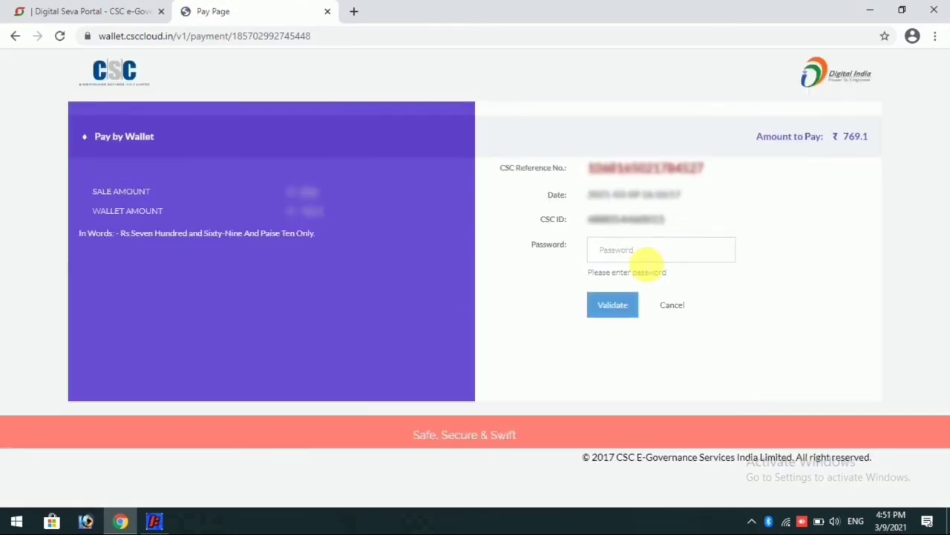
Validate the wallet password, enter the 6-digit Wallet Pin, and pay ₹769.1
left_click(640, 250)
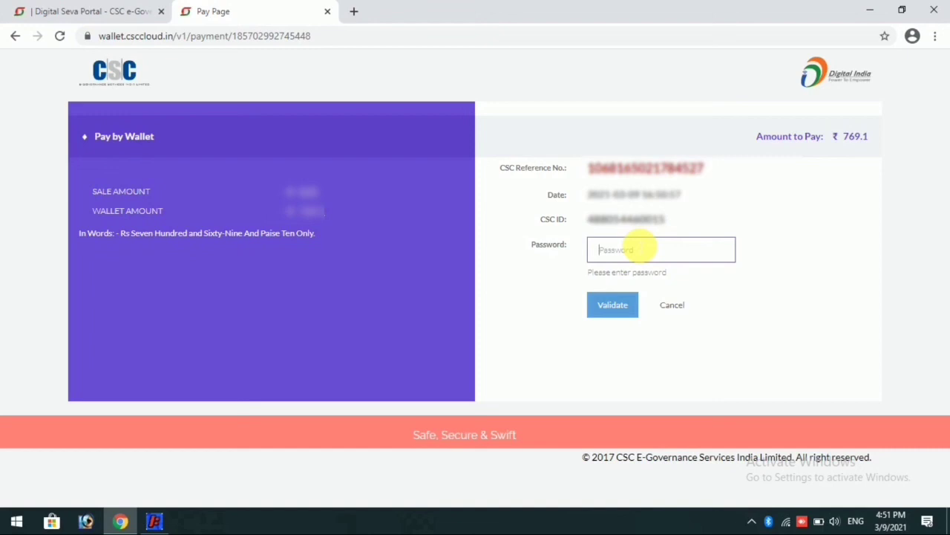
type("•••••••••")
key("Return")
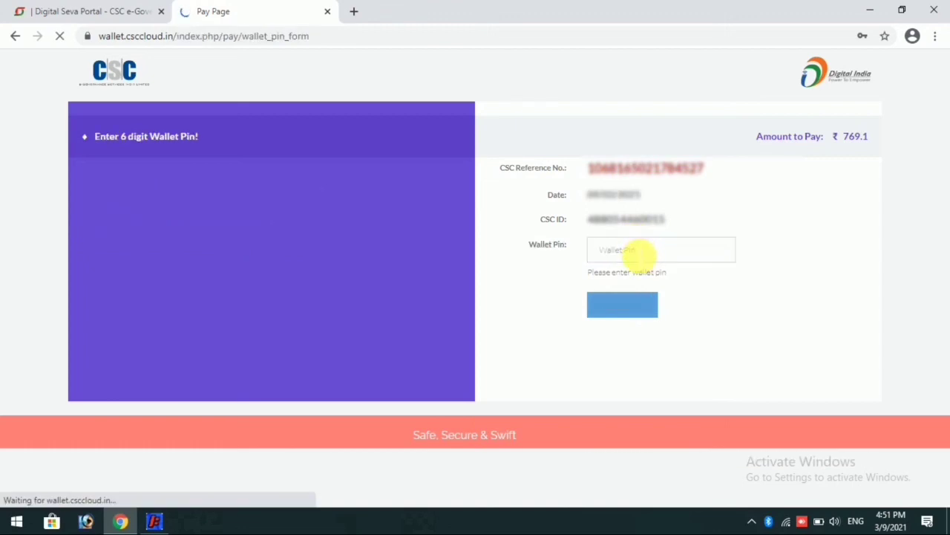
left_click(638, 255)
type("••••••")
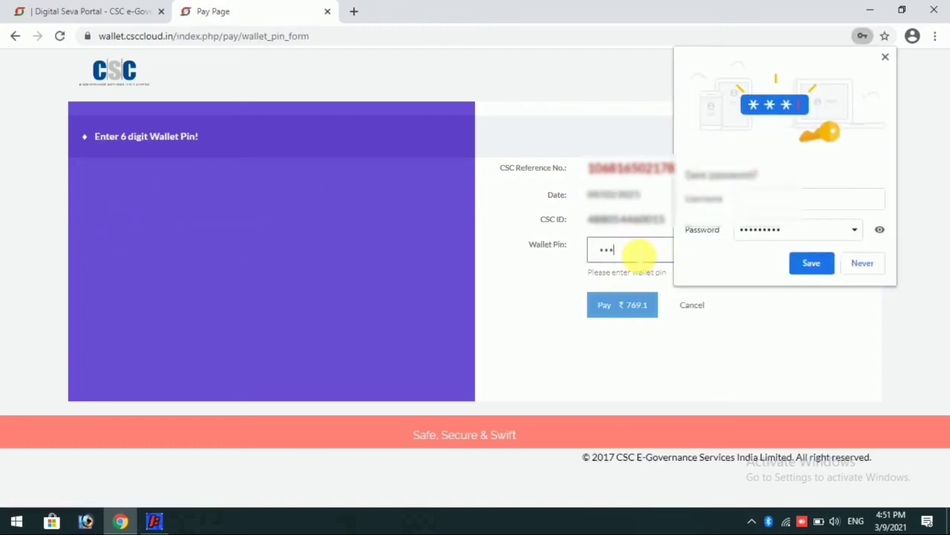
left_click(626, 305)
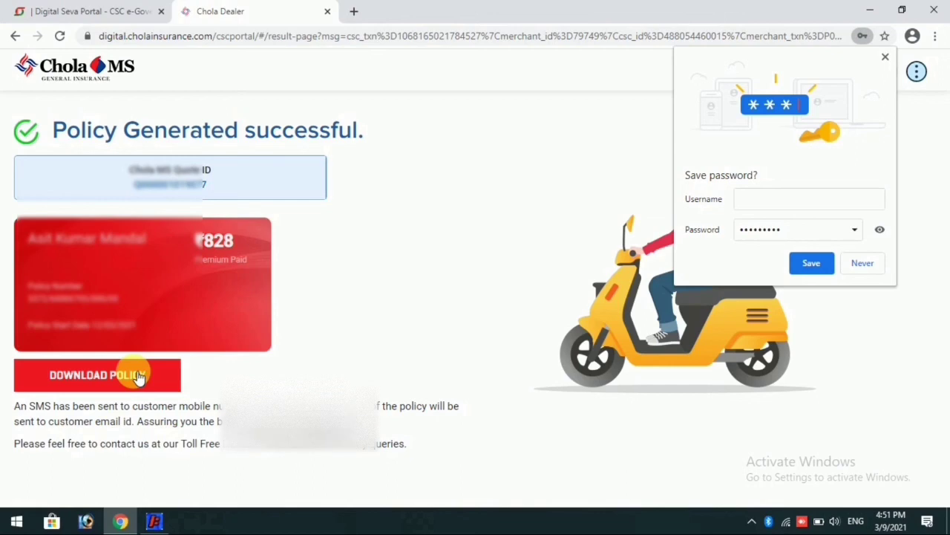
Download the generated policy PDF using DOWNLOAD POLICY
left_click(138, 376)
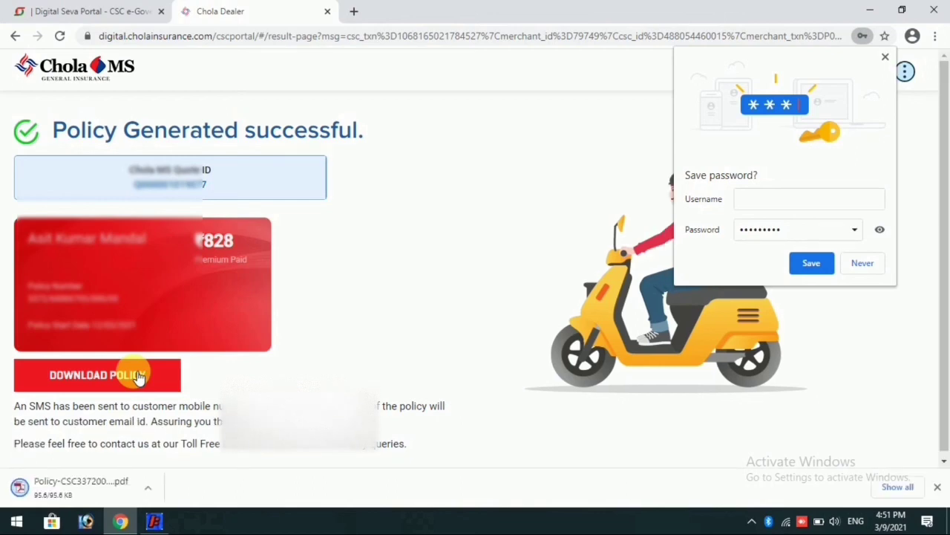